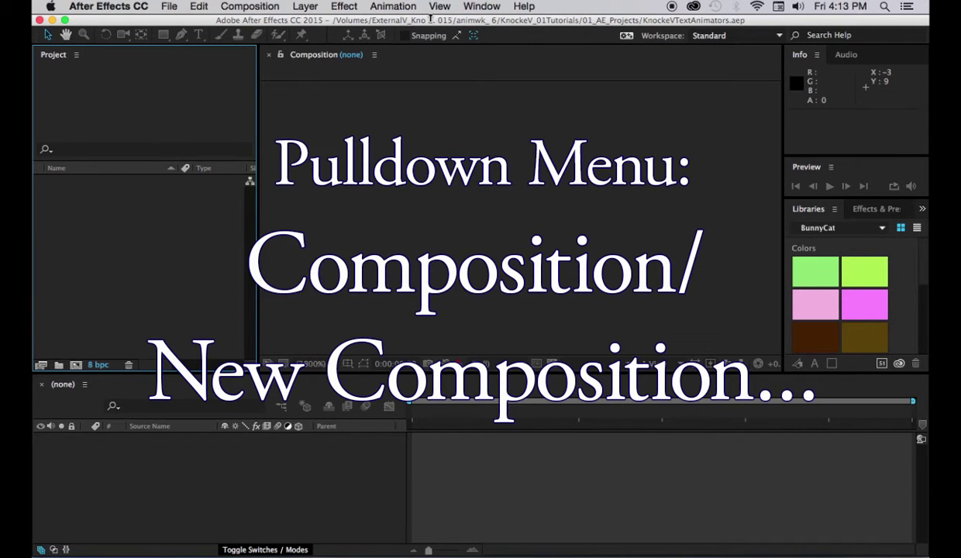
Create a new composition named with the author's name followed by "_Text", with a duration of 0;00;05;00
left_click(247, 7)
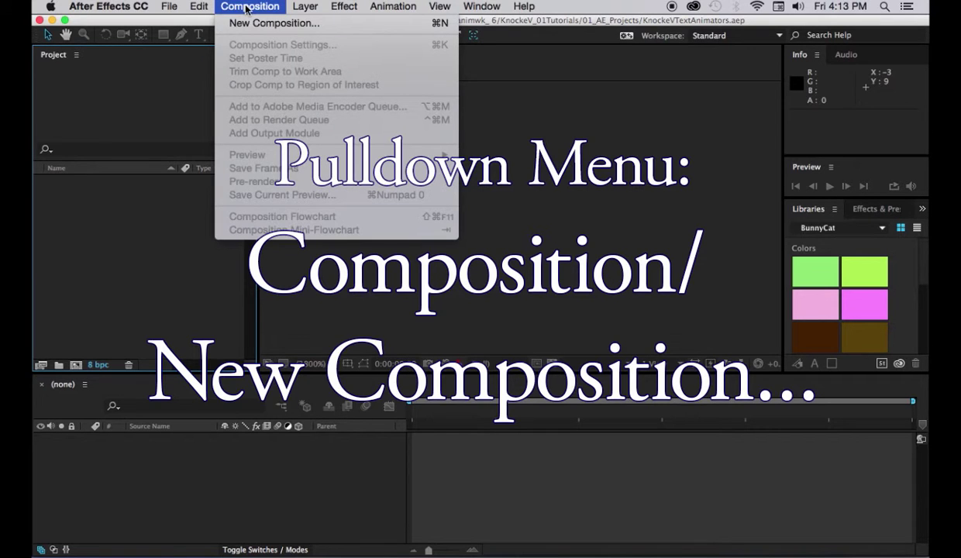
left_click(248, 24)
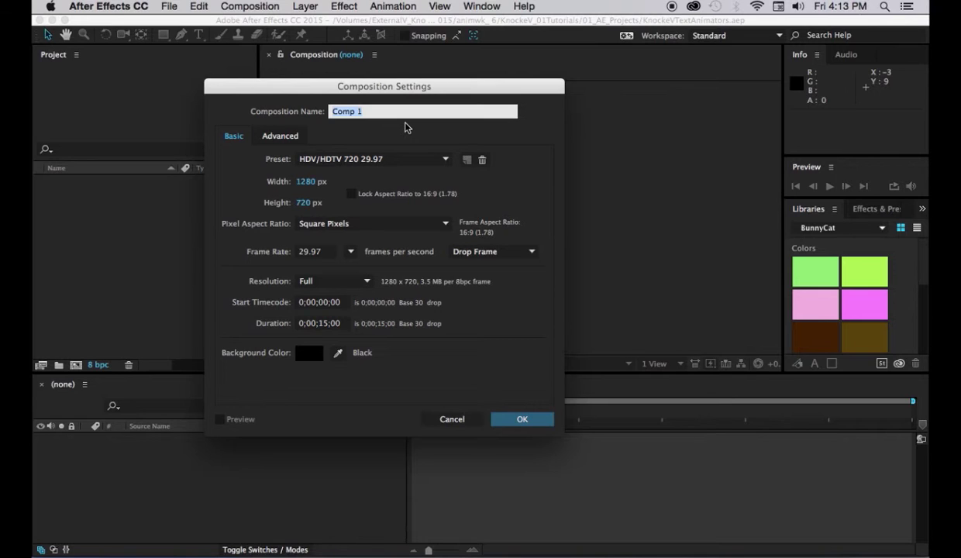
type("KnockeV_Text")
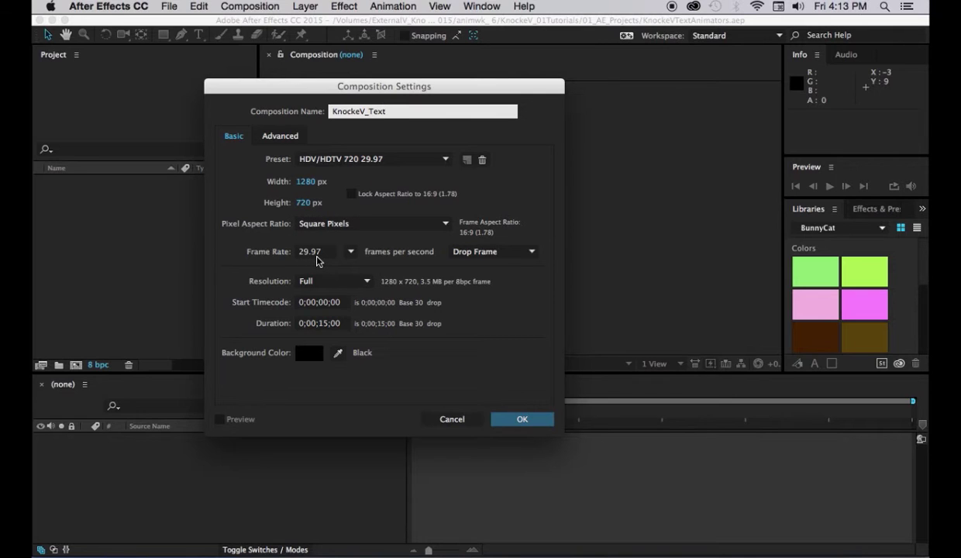
left_click(323, 323)
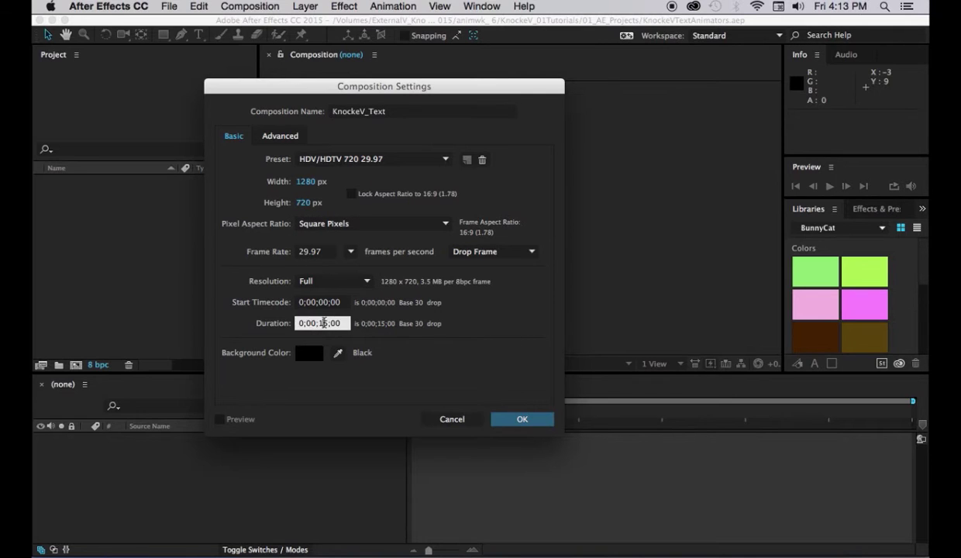
double_click(323, 323)
type("5")
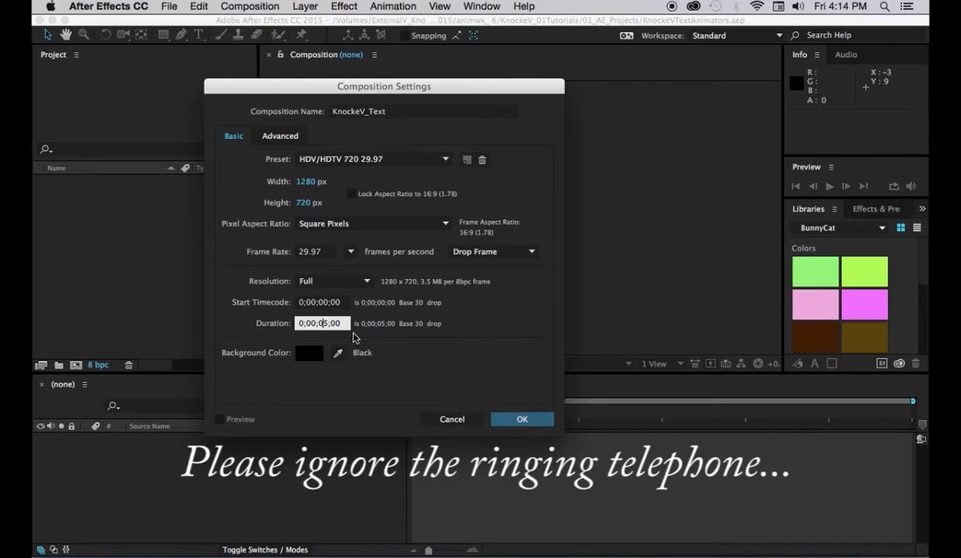
left_click(521, 418)
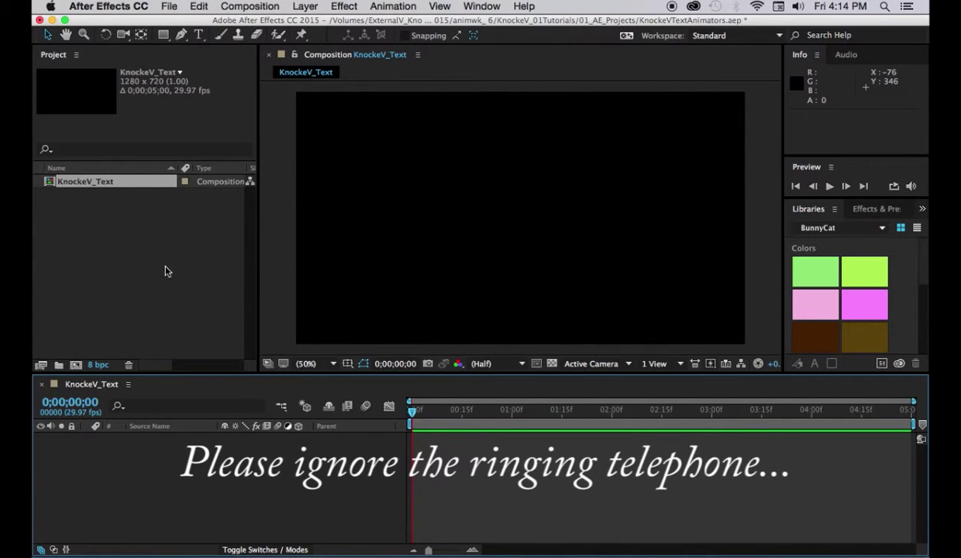
Switch to the Text workspace and save the project
left_click(728, 41)
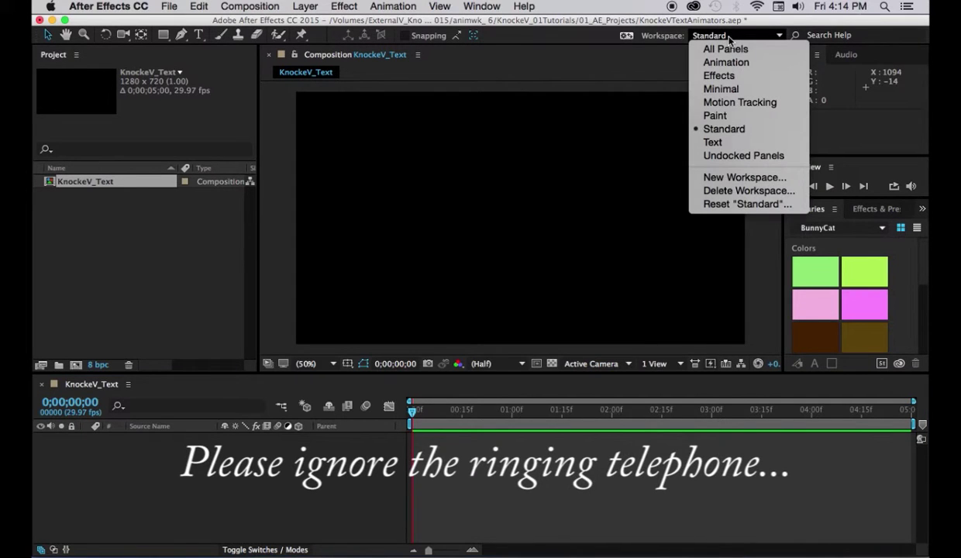
left_click(712, 142)
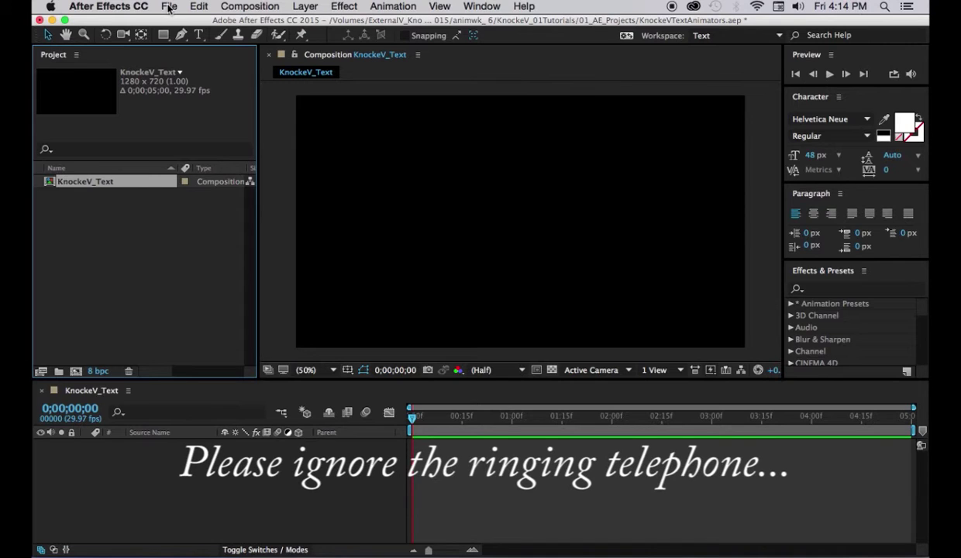
key("super+s")
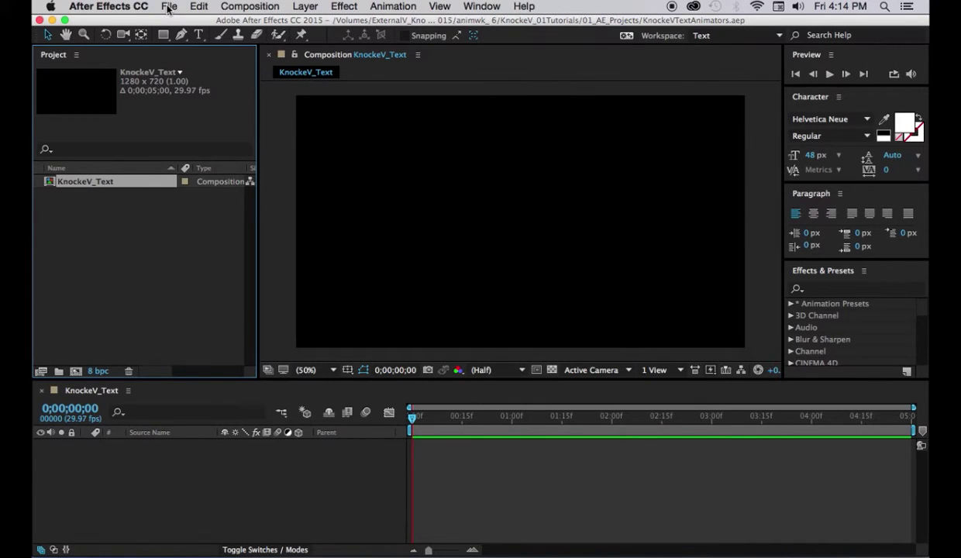
Create a text layer in the middle of the composition reading "Text Animators"
left_click(294, 123)
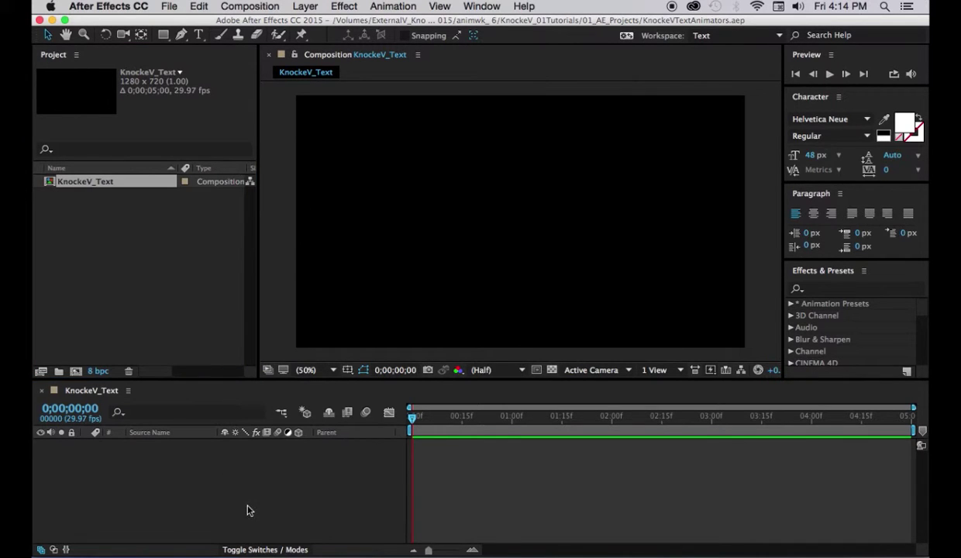
left_click(224, 392)
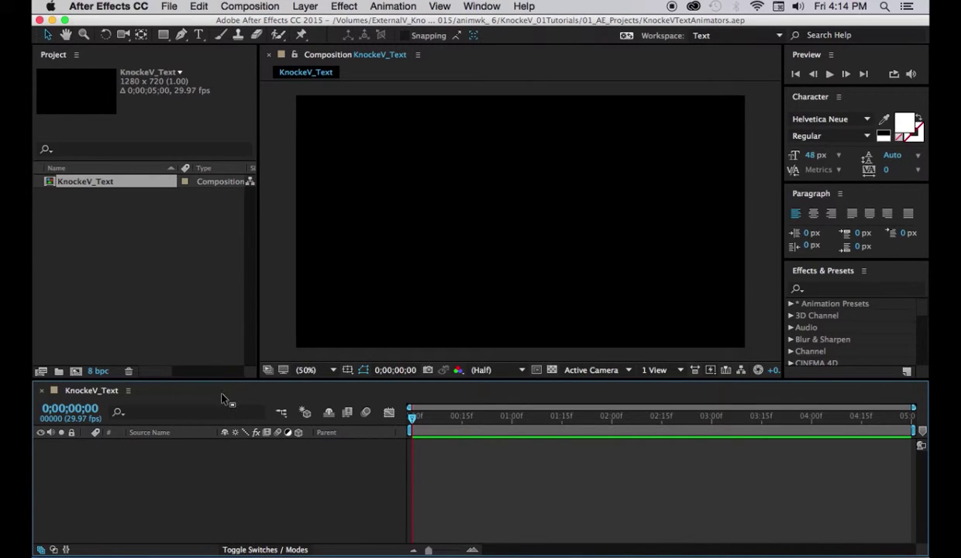
double_click(198, 35)
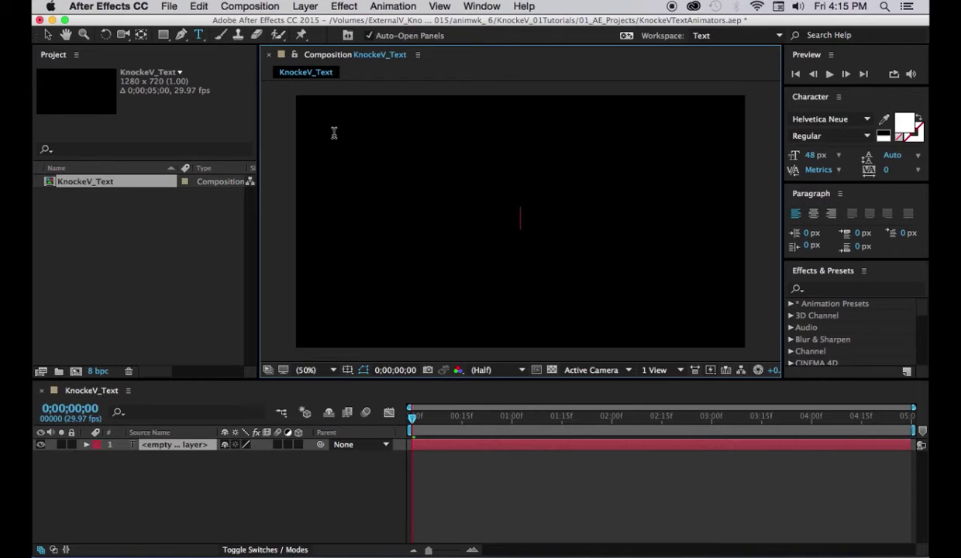
type("Text ")
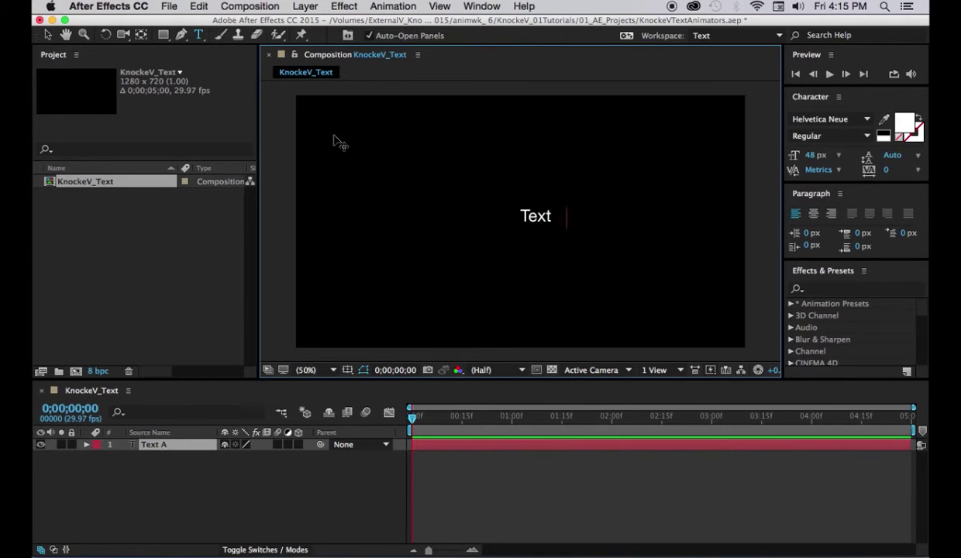
type("Animators")
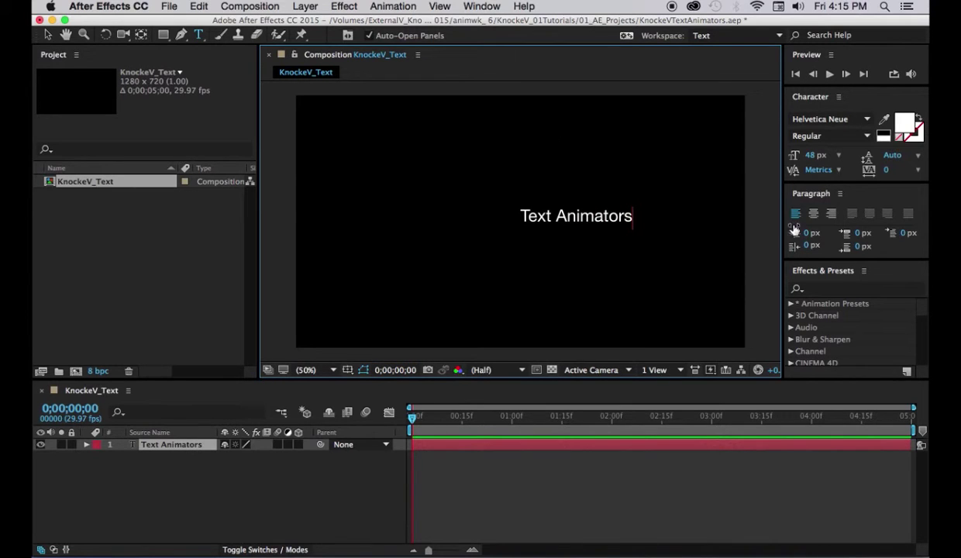
Center-align all the text of the Text Animators layer, and deselect the layer
double_click(186, 448)
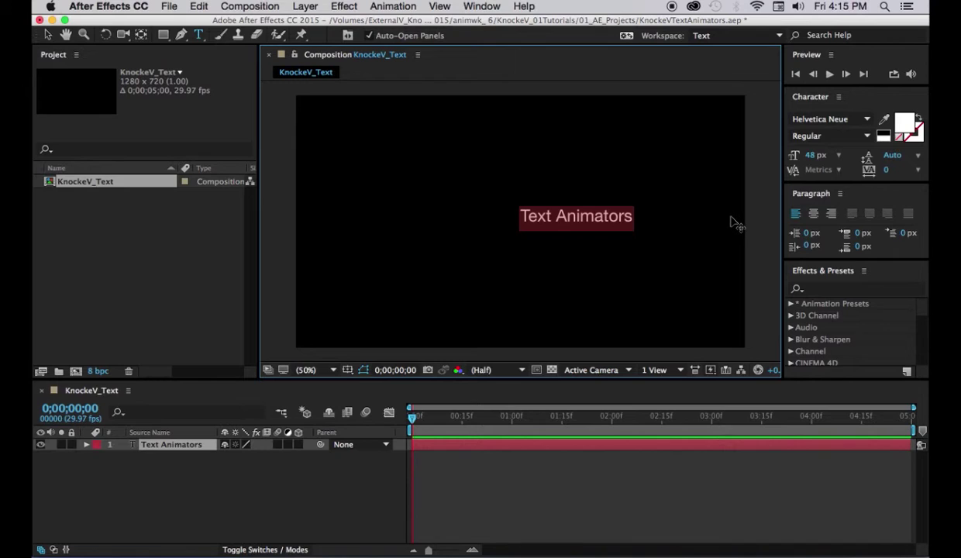
left_click(814, 214)
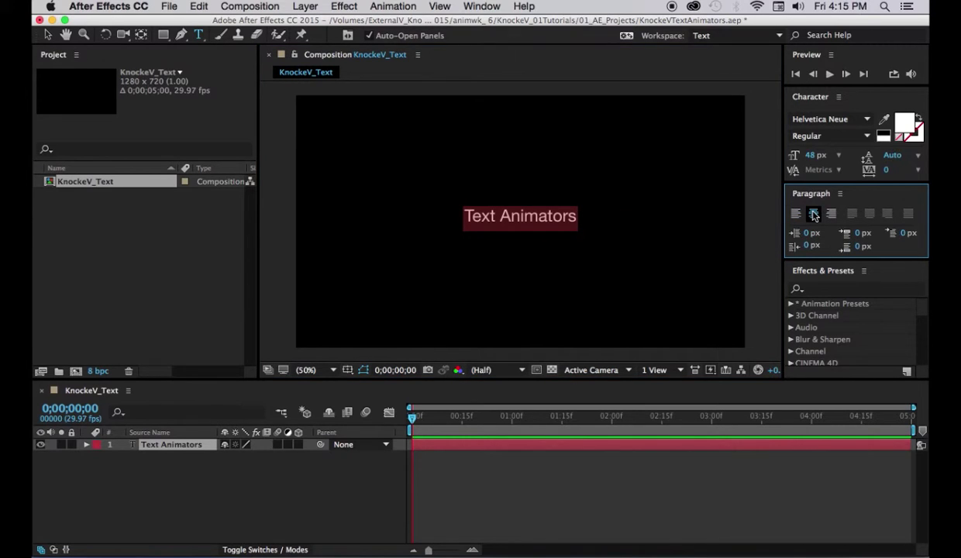
left_click(206, 502)
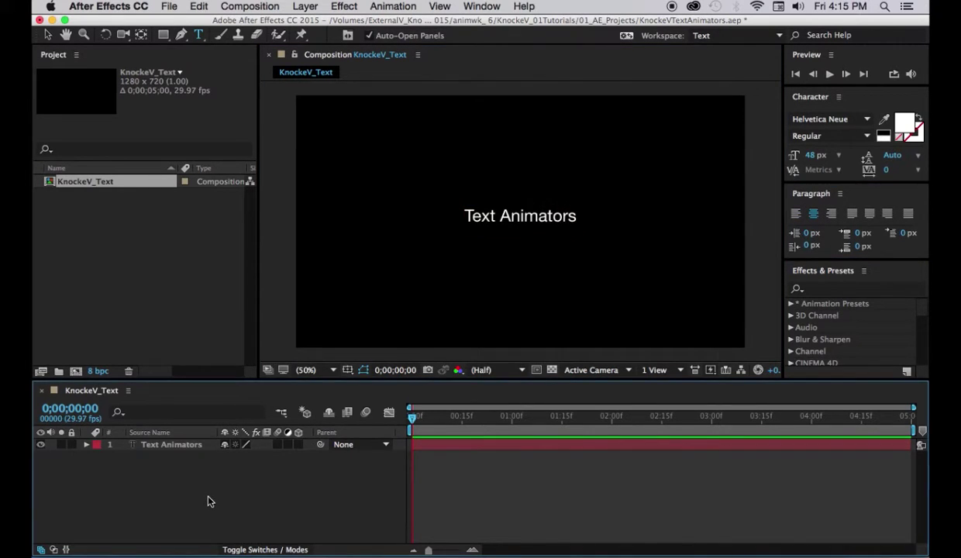
Set the font size of the Text Animators layer to 90 px and save the project
left_click(175, 450)
left_click(175, 449)
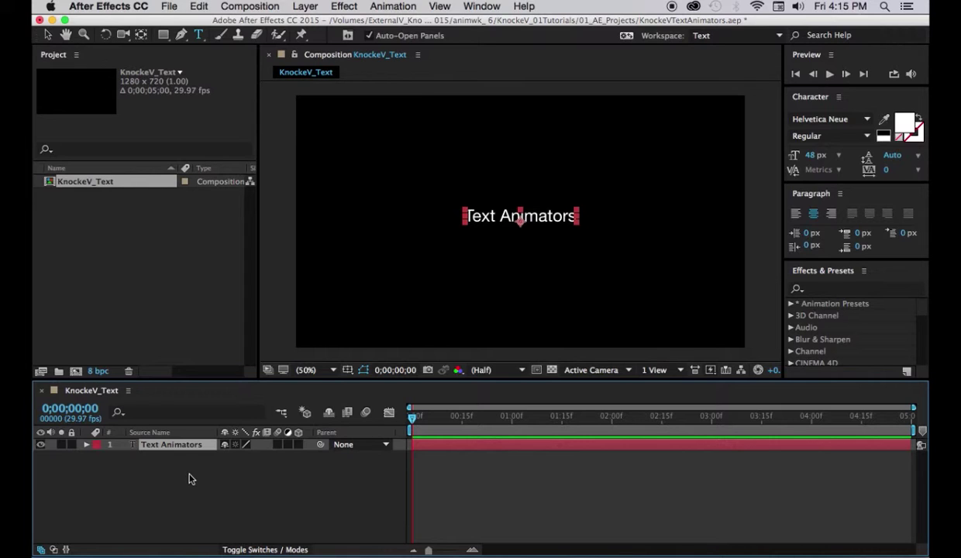
left_click(811, 156)
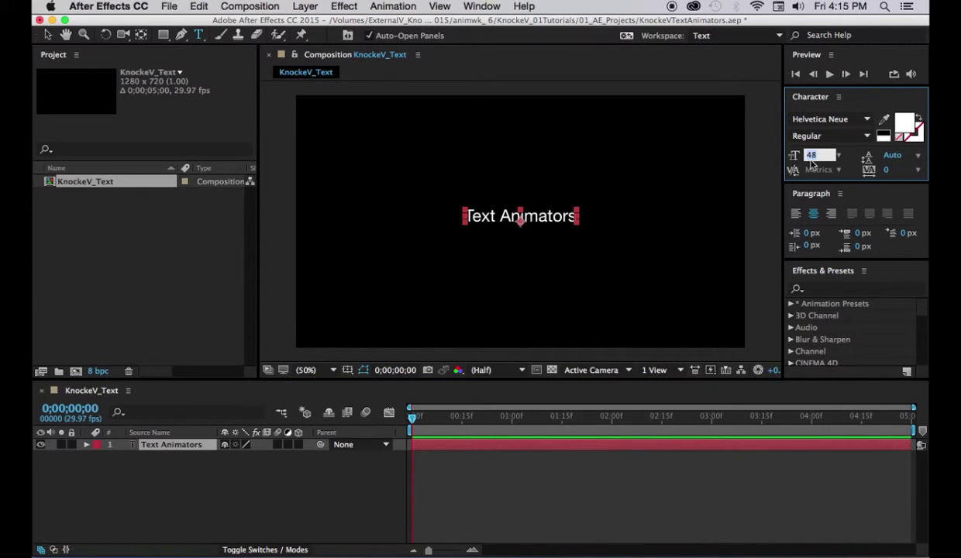
type("90")
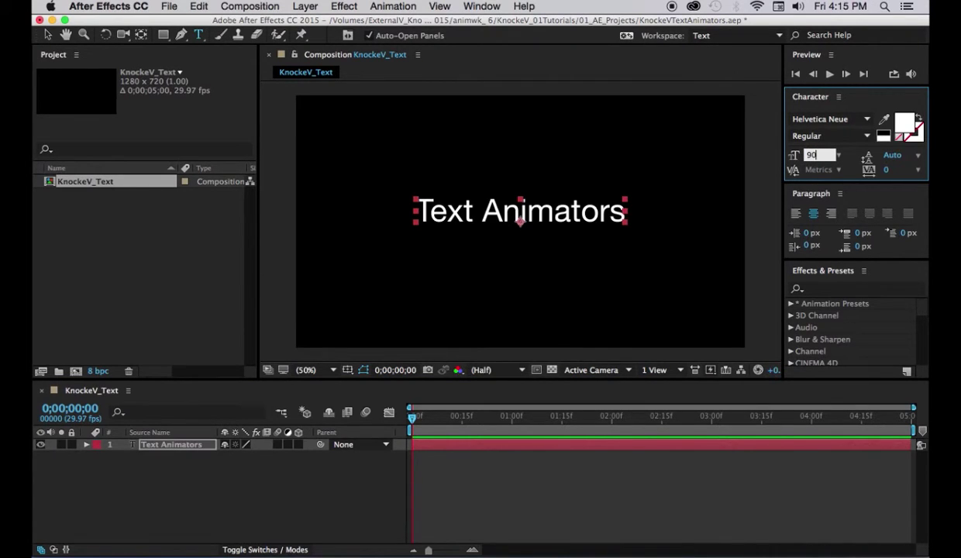
key("Return")
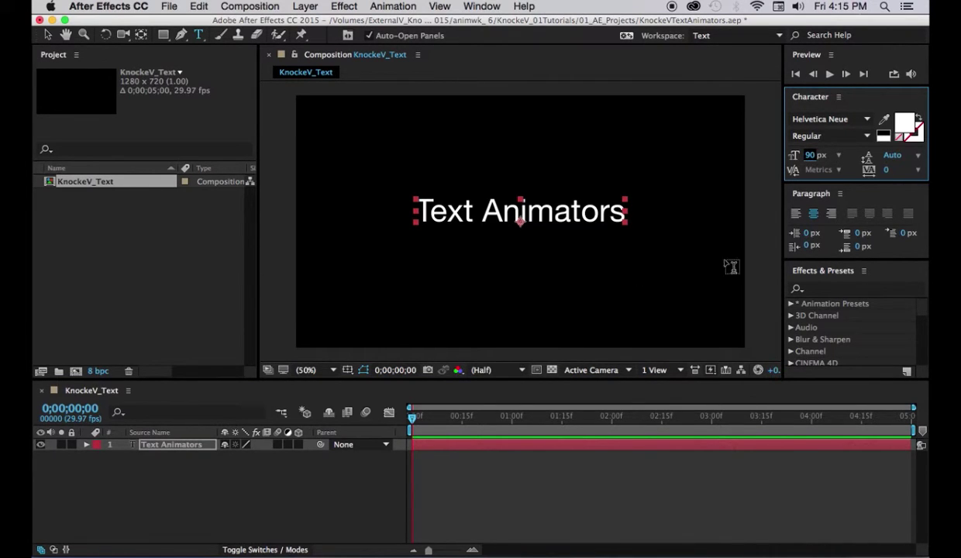
left_click(328, 412)
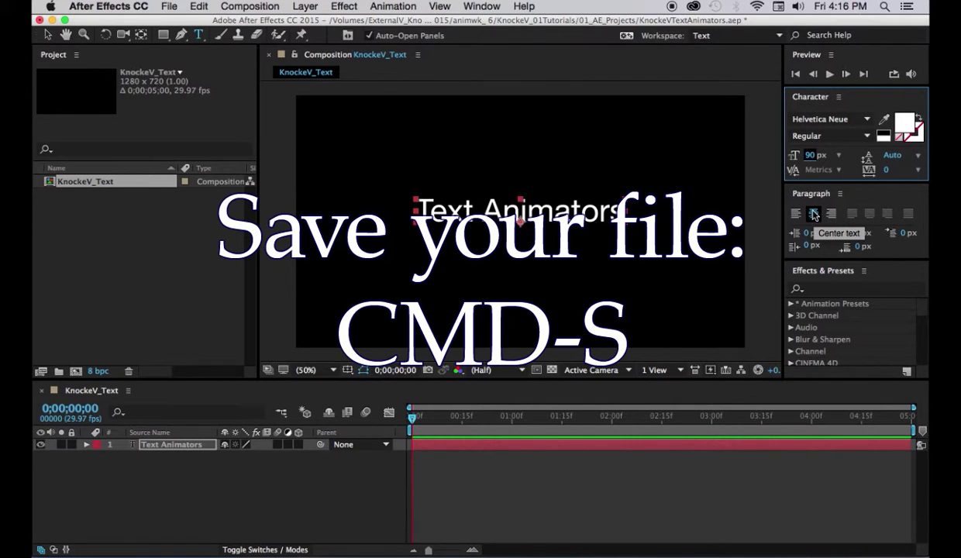
key("super+s")
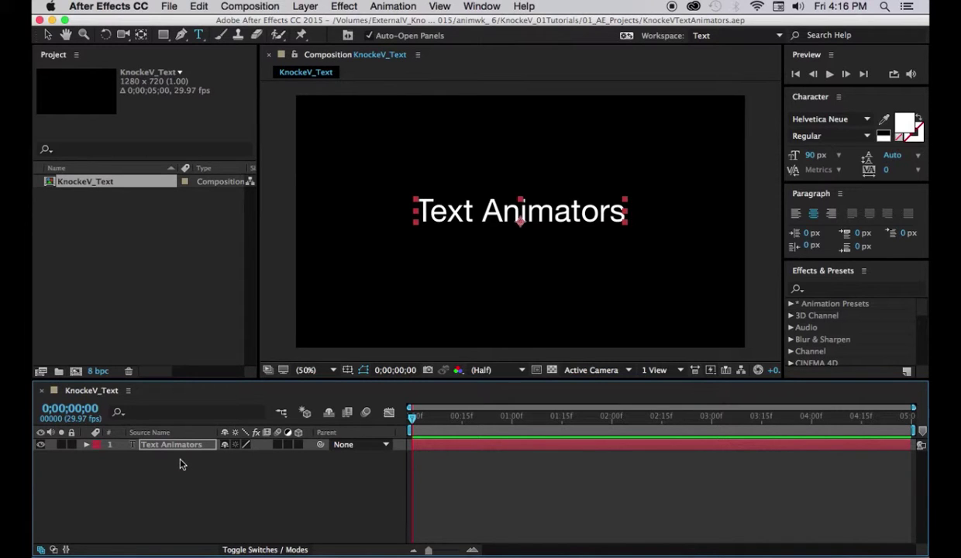
Add a Position animator to the Text Animators layer, enlarge the timeline area, and expand the animator's range selector properties
left_click(86, 445)
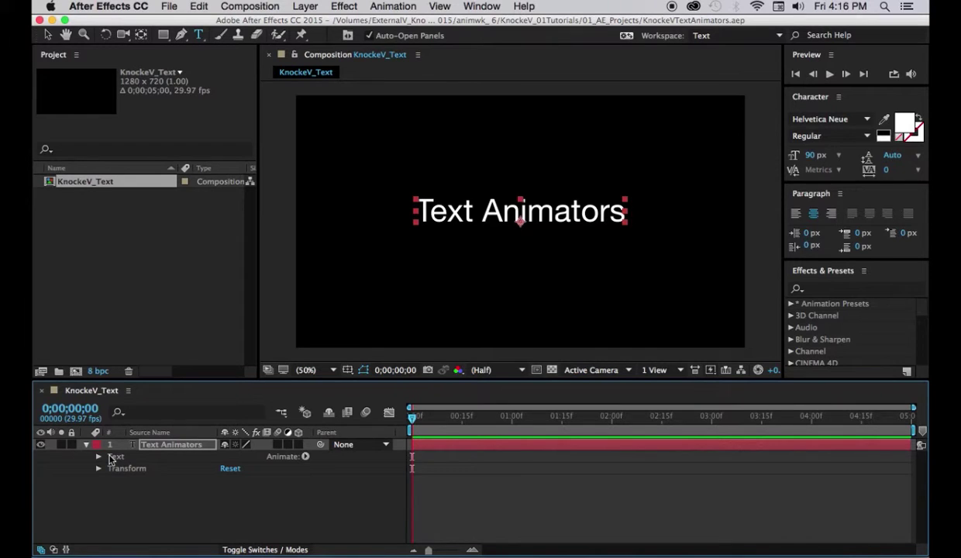
left_click(306, 458)
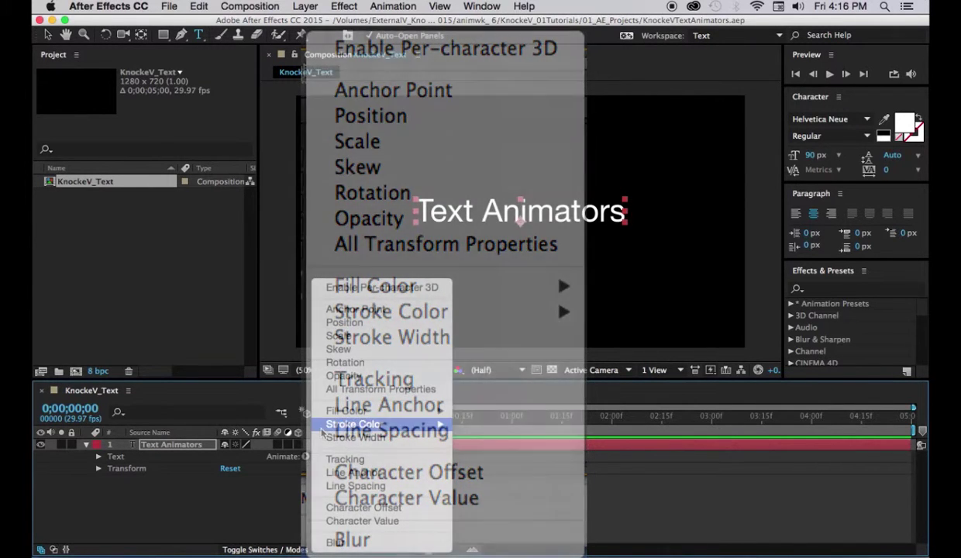
left_click(344, 322)
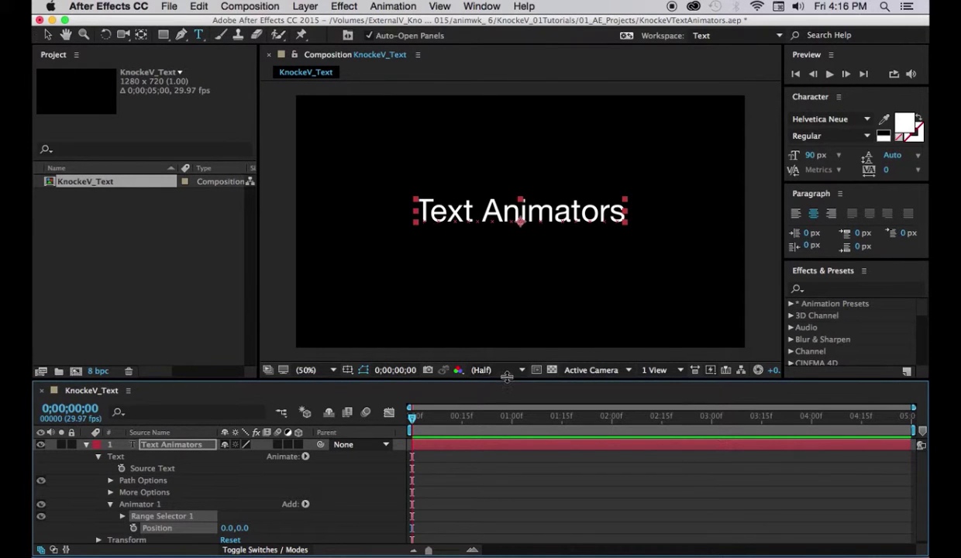
left_click_drag(506, 380, 487, 310)
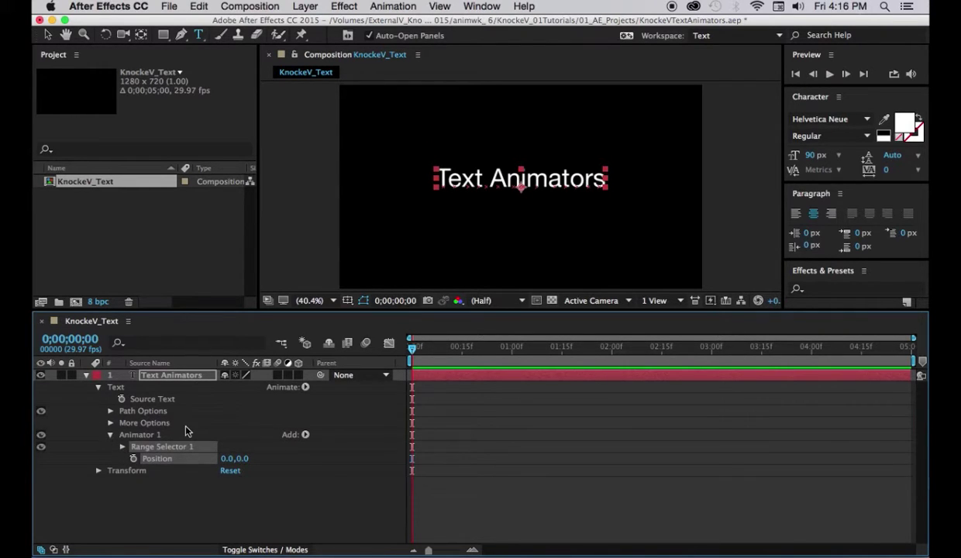
left_click(121, 447)
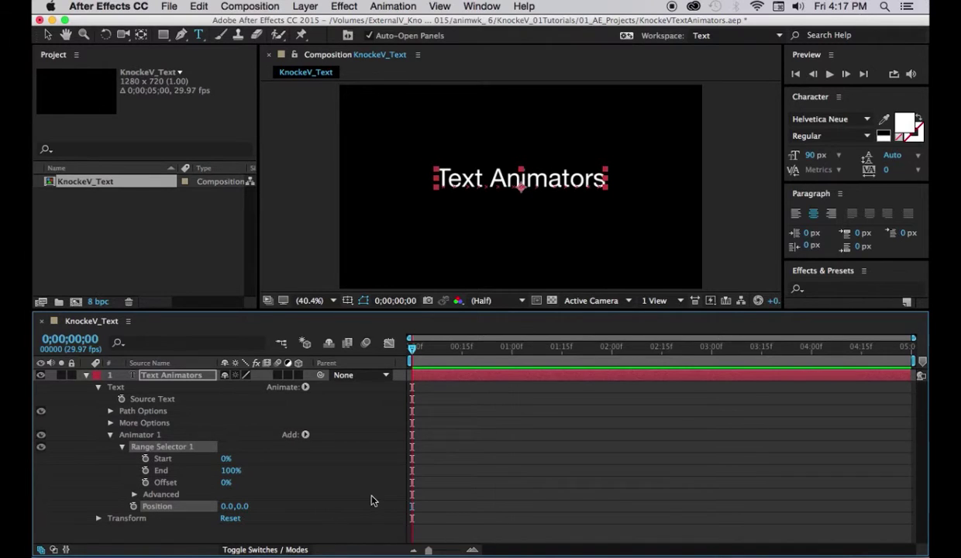
Switch to the Selection tool and set the animator's vertical Position value to 300
left_click(48, 36)
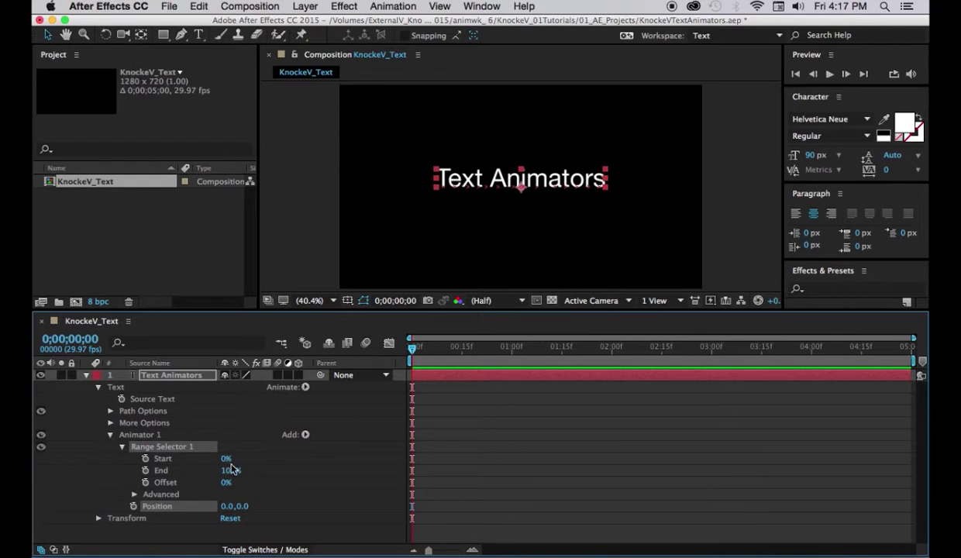
left_click(242, 508)
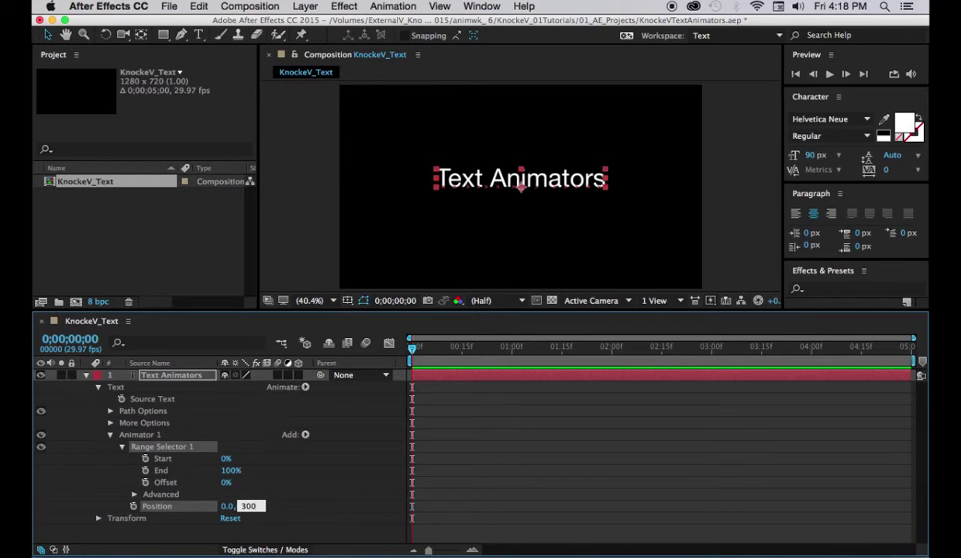
key("Return")
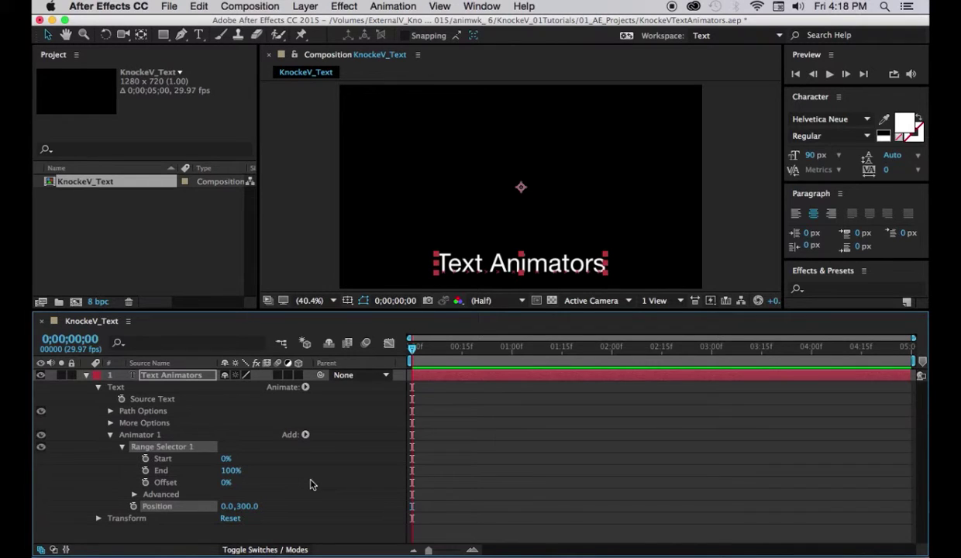
Try shifting the animator's vertical Position to 293, and reset it to 300
mouse_move(243, 514)
left_mouse_down()
mouse_move(251, 515)
mouse_move(89, 519)
mouse_move(261, 515)
mouse_move(231, 513)
mouse_move(247, 508)
left_mouse_up()
left_click(246, 507)
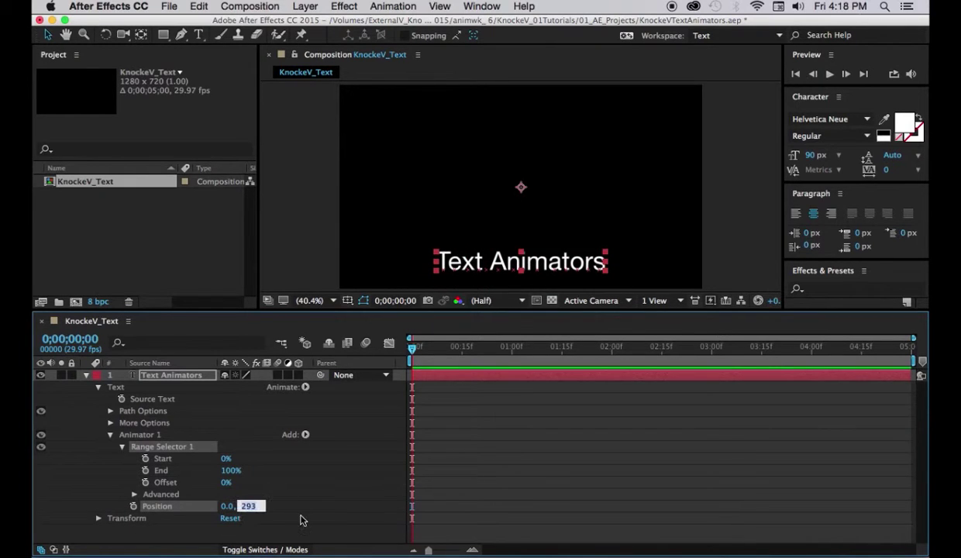
type("300")
key("Return")
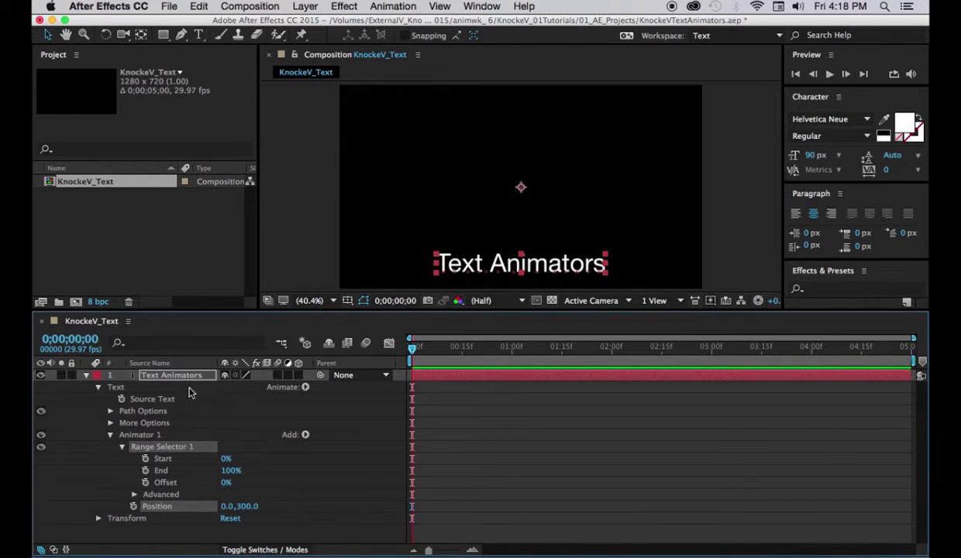
Try out the range selector's Start and End values on the text, leaving Start at 100% and End at 0%
mouse_move(225, 459)
left_mouse_down()
mouse_move(310, 455)
mouse_move(223, 458)
left_mouse_up()
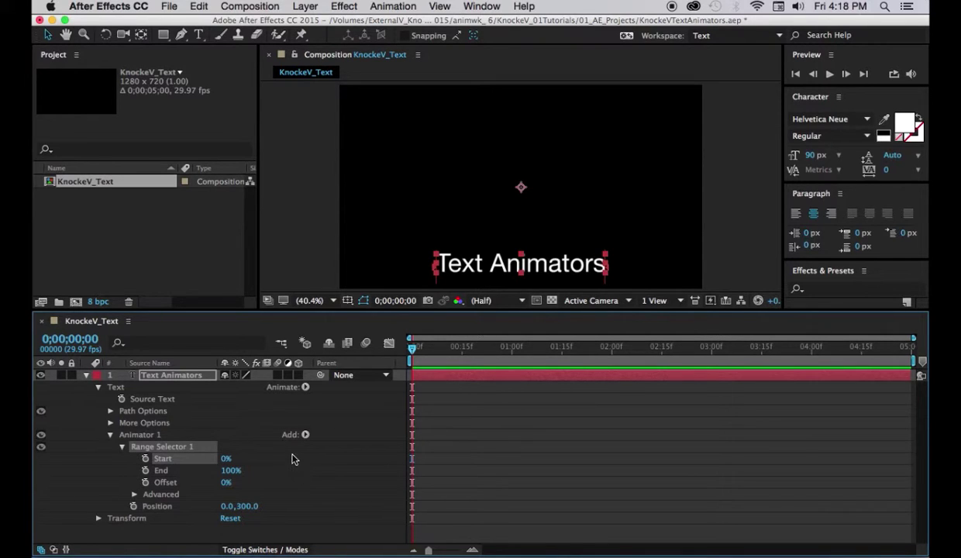
left_click_drag(223, 458, 200, 461)
left_click_drag(224, 462, 343, 457)
left_click_drag(232, 478, 156, 479)
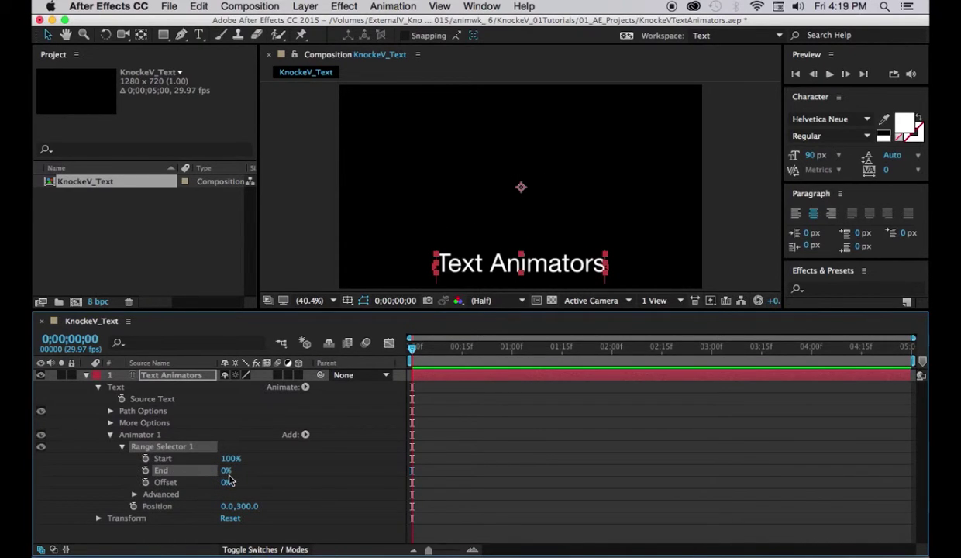
Restore the range selector's Start to 0% and End to 100%
left_click_drag(225, 478, 155, 469)
left_click_drag(227, 470, 369, 470)
left_click_drag(231, 458, 39, 454)
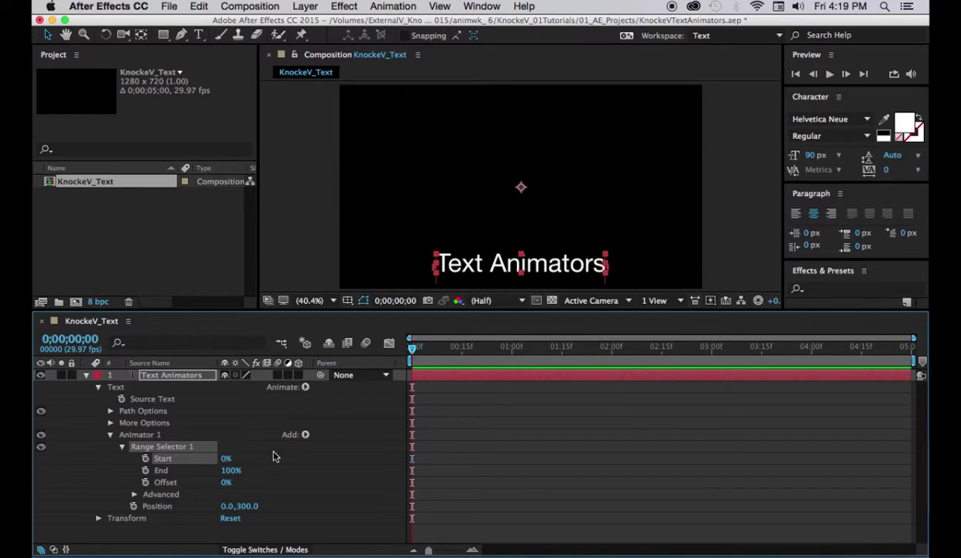
Keyframe the range selector's Start at 0% on frame 0;00 and 100% at 2;15, and preview the animation
left_click(145, 458)
left_click_drag(412, 350, 661, 358)
left_click(411, 458)
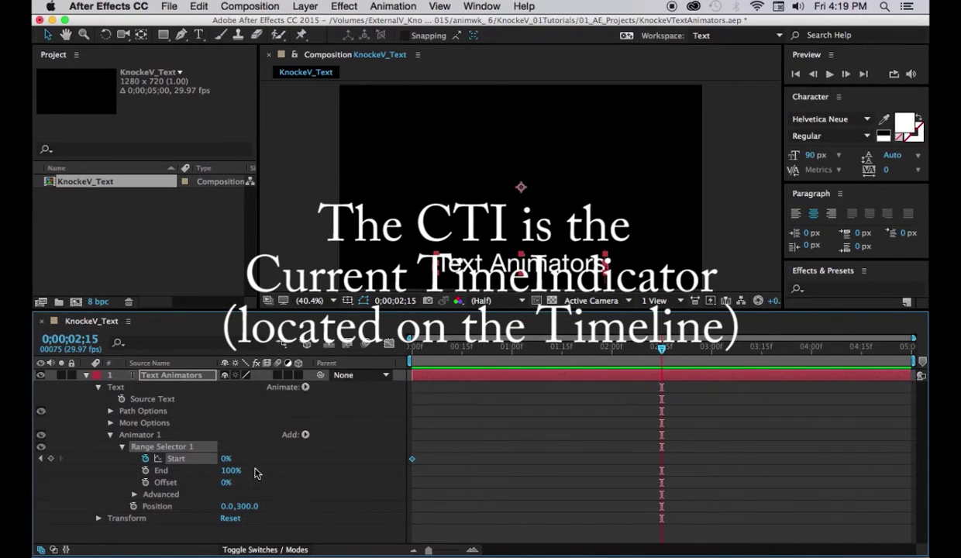
left_click_drag(225, 463, 311, 467)
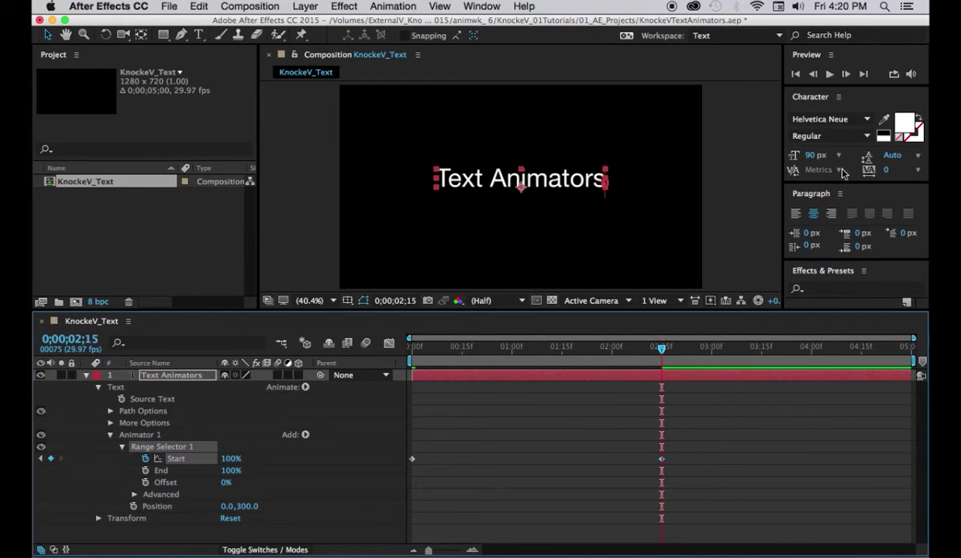
key("space")
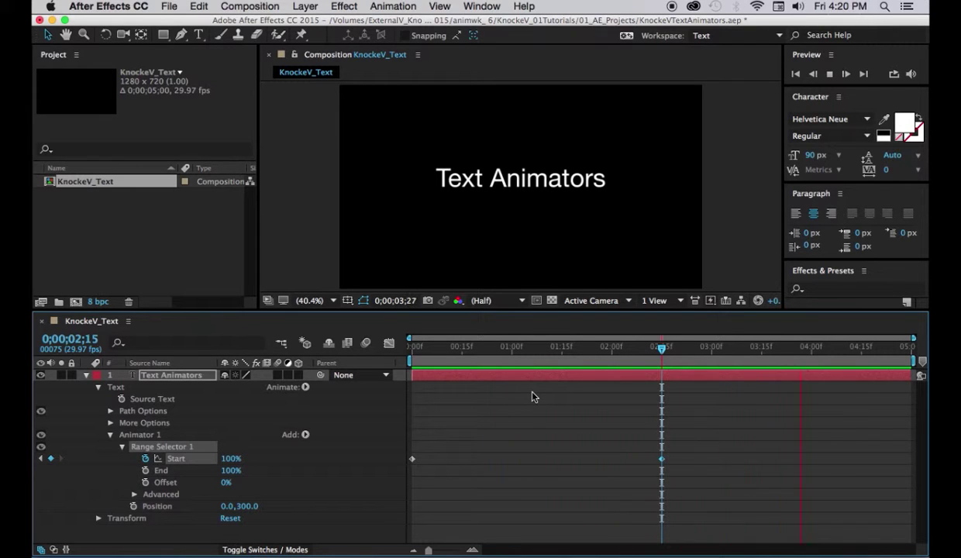
left_click(829, 74)
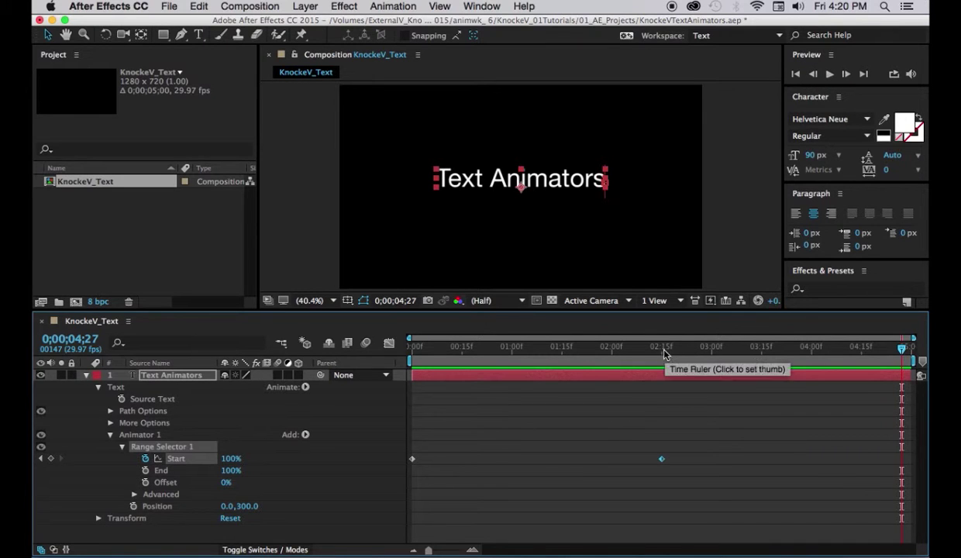
Add Start keyframes of 100% at 3;00 and 0% at 4;29, and save the project
left_click(662, 348)
left_click_drag(662, 350, 711, 355)
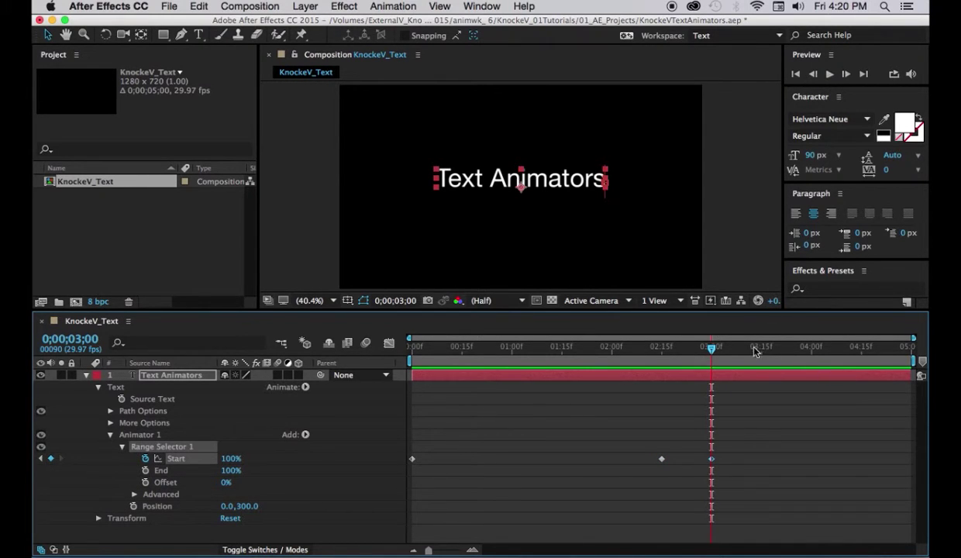
left_click(711, 348)
left_click_drag(711, 348, 907, 363)
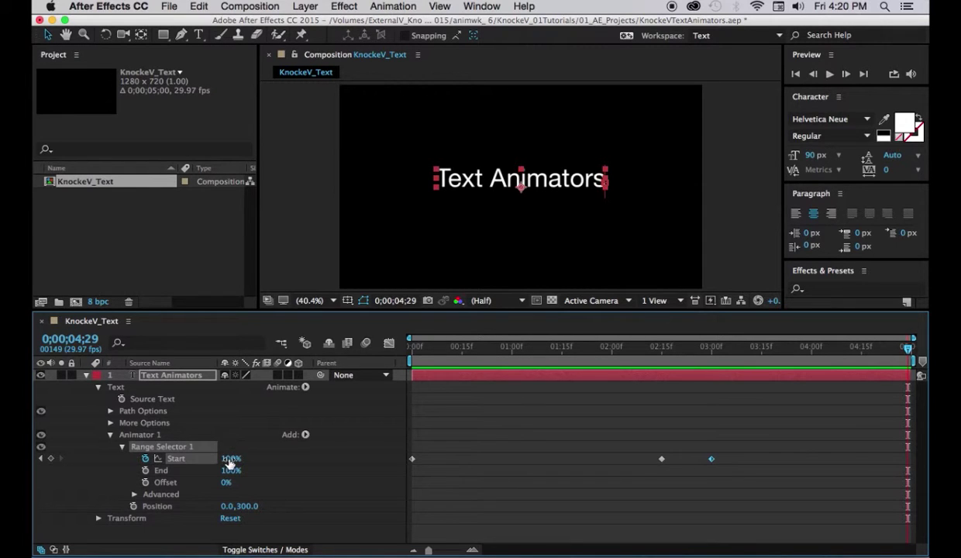
left_click_drag(230, 464, 79, 469)
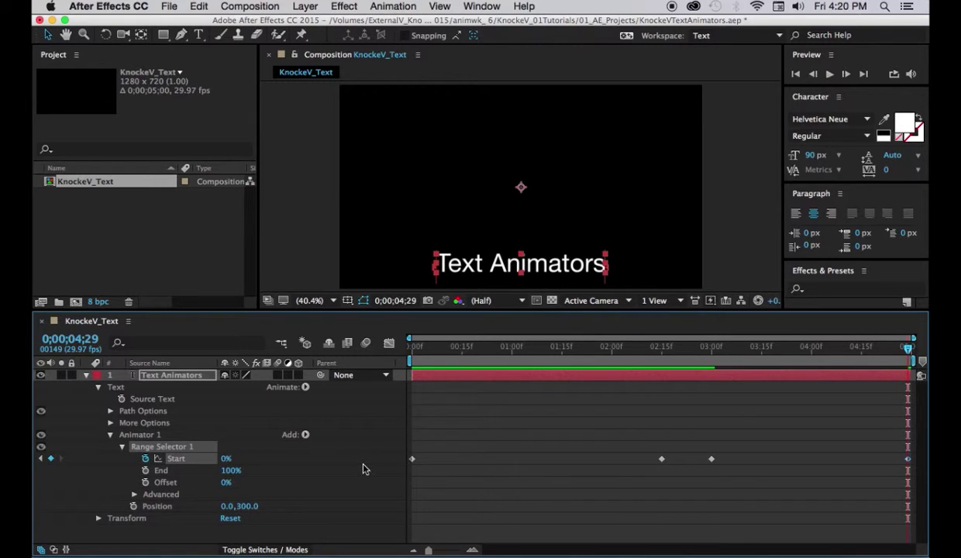
key("super+s")
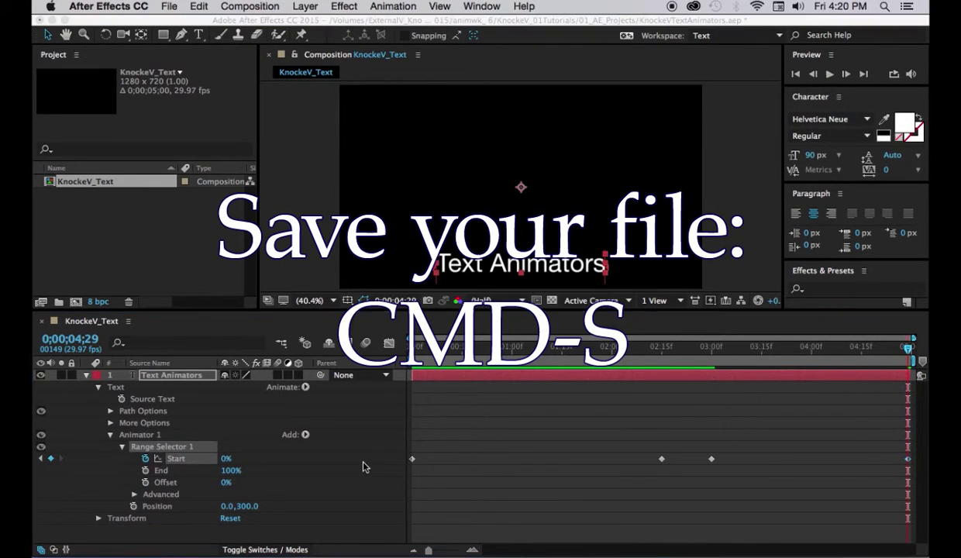
Preview the text animation from the first frame, stop playback, and return to the beginning
left_click(795, 74)
left_click(829, 74)
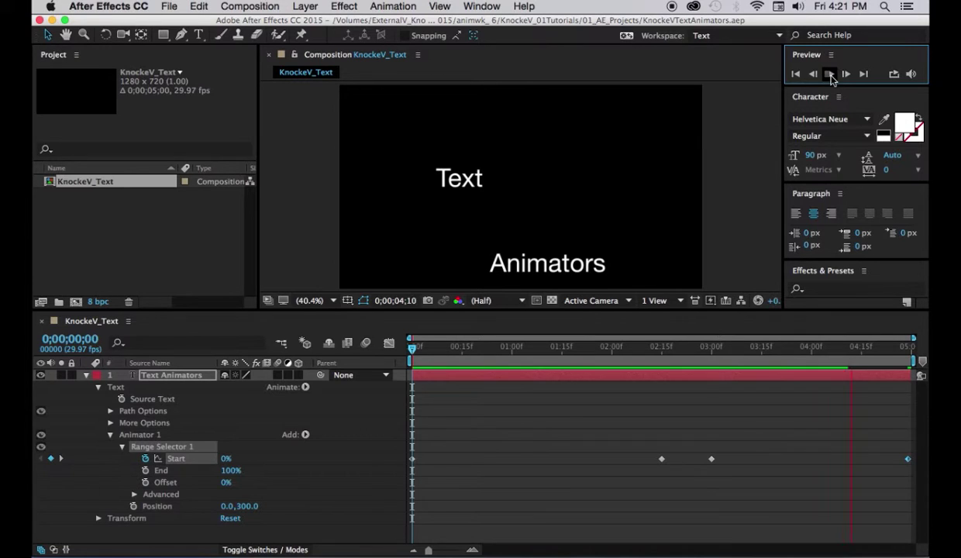
left_click(828, 73)
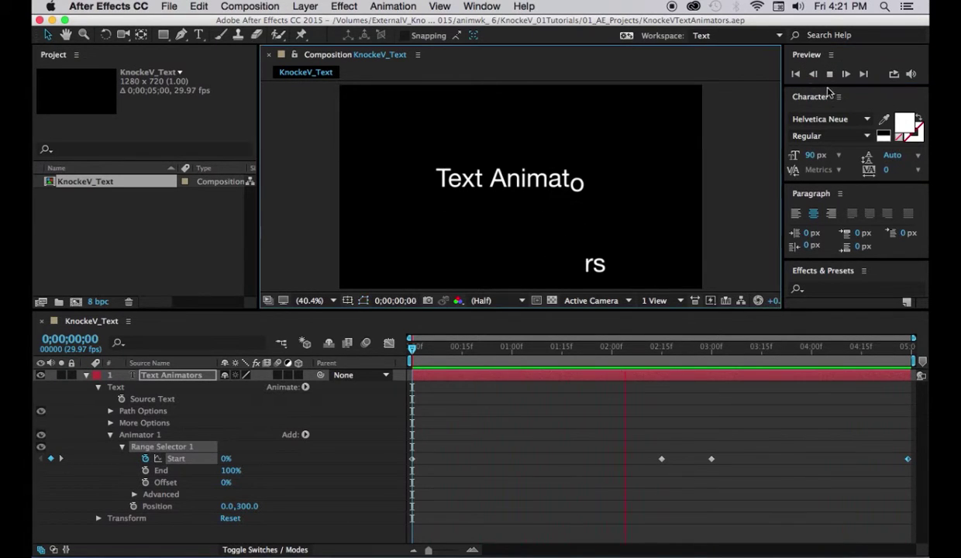
left_click(829, 74)
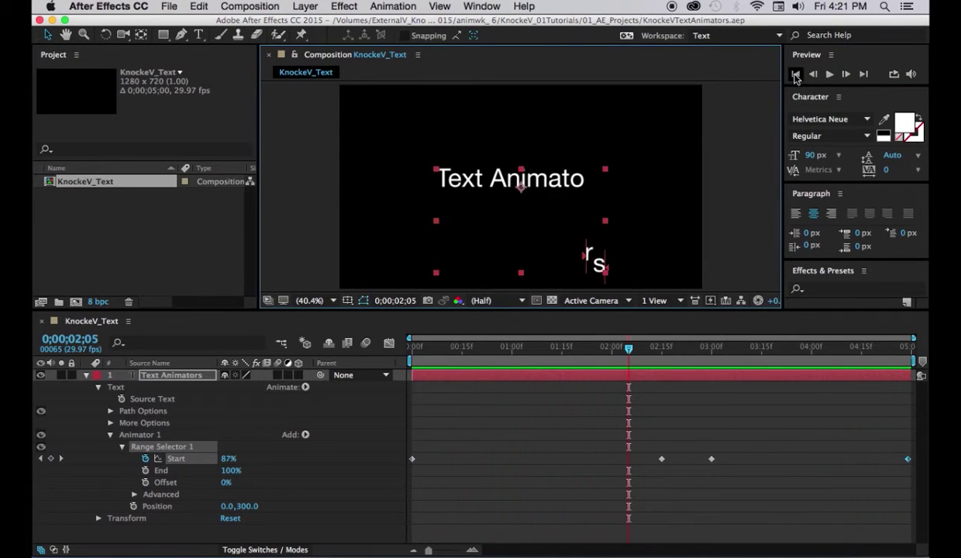
left_click(795, 74)
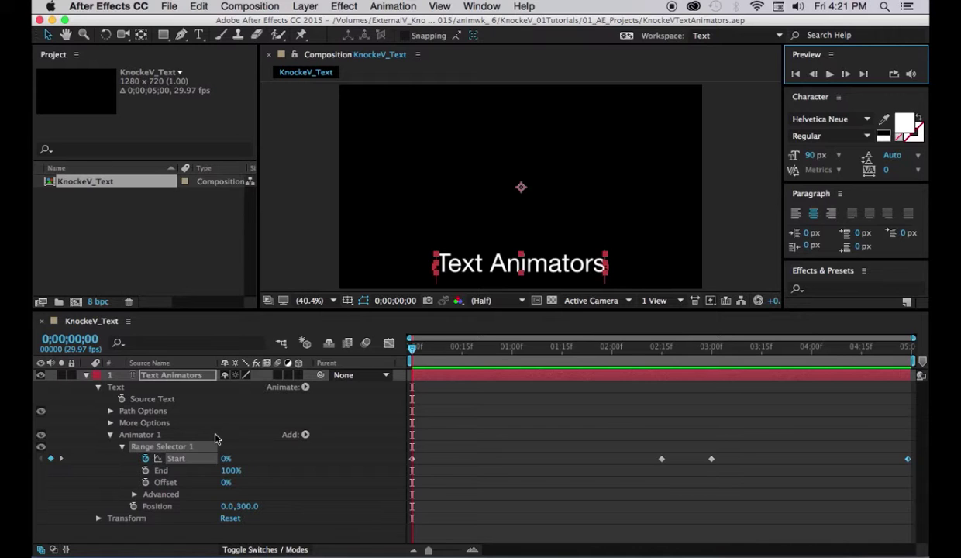
Add a Scale property to Animator 1 and set it to 25%
left_click(306, 436)
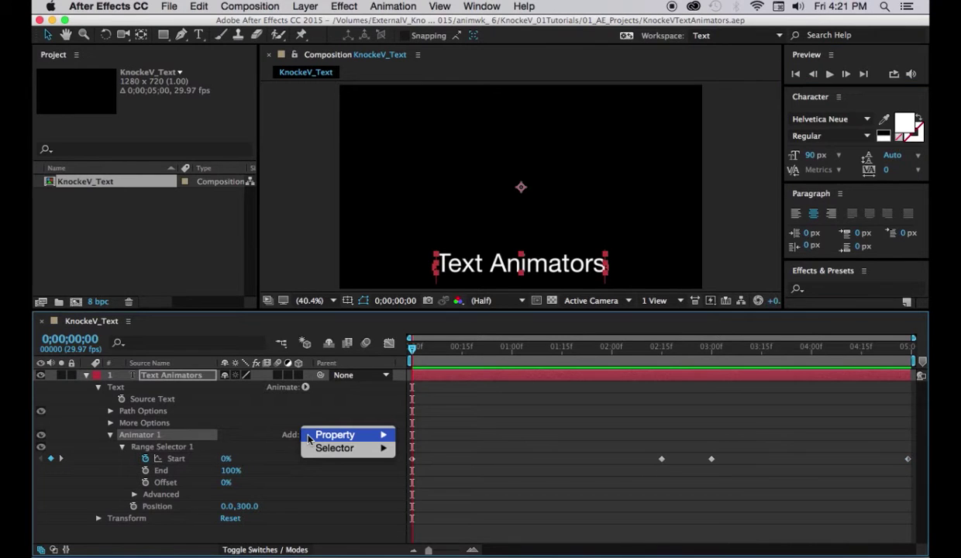
mouse_move(319, 440)
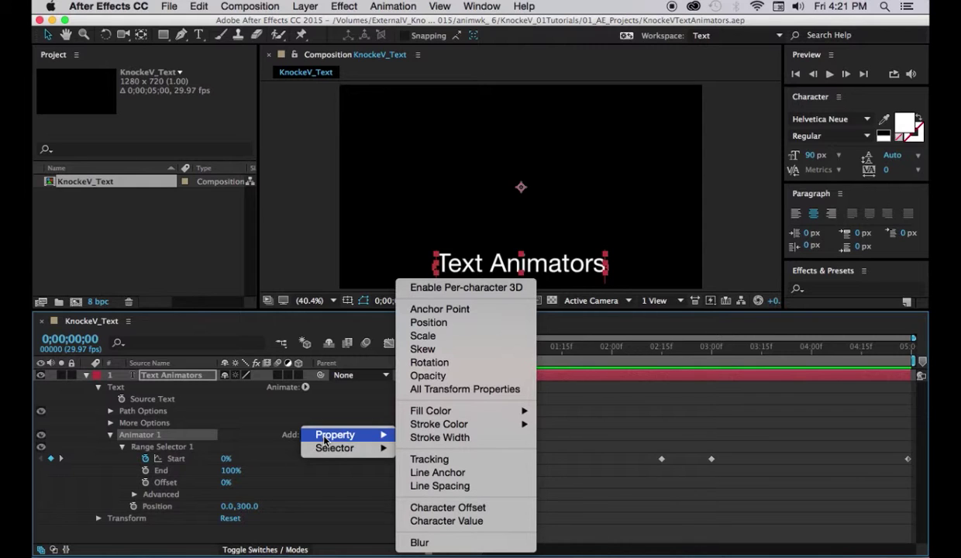
left_click(410, 336)
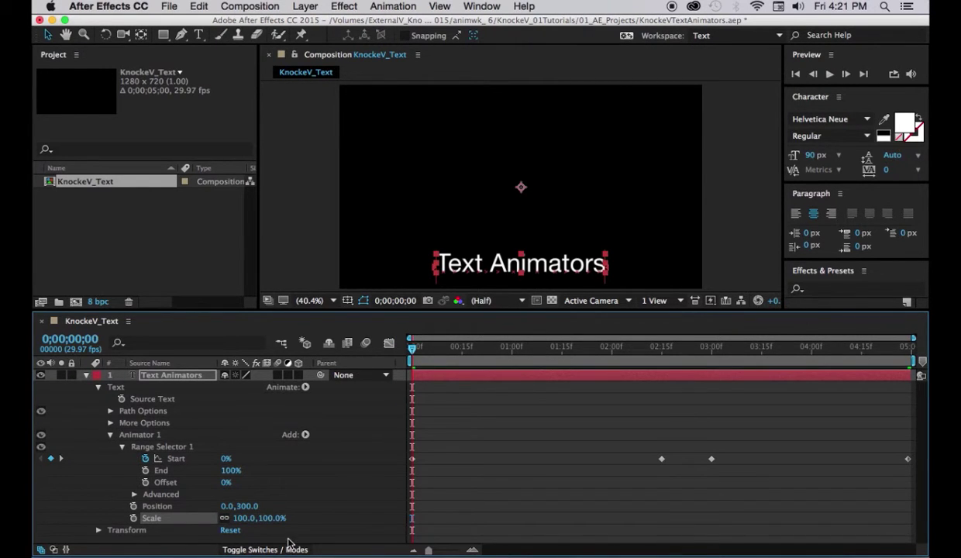
left_click(238, 518)
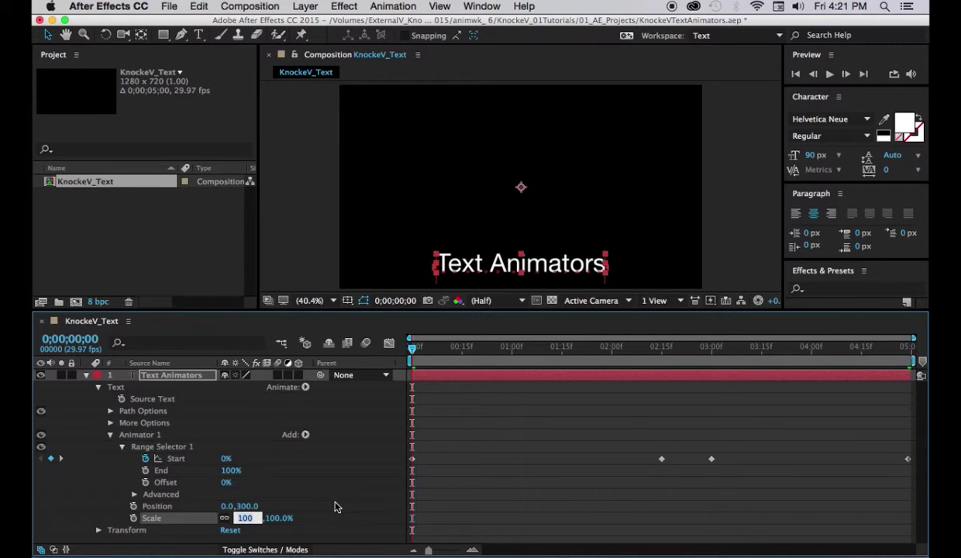
type("25")
key("Return")
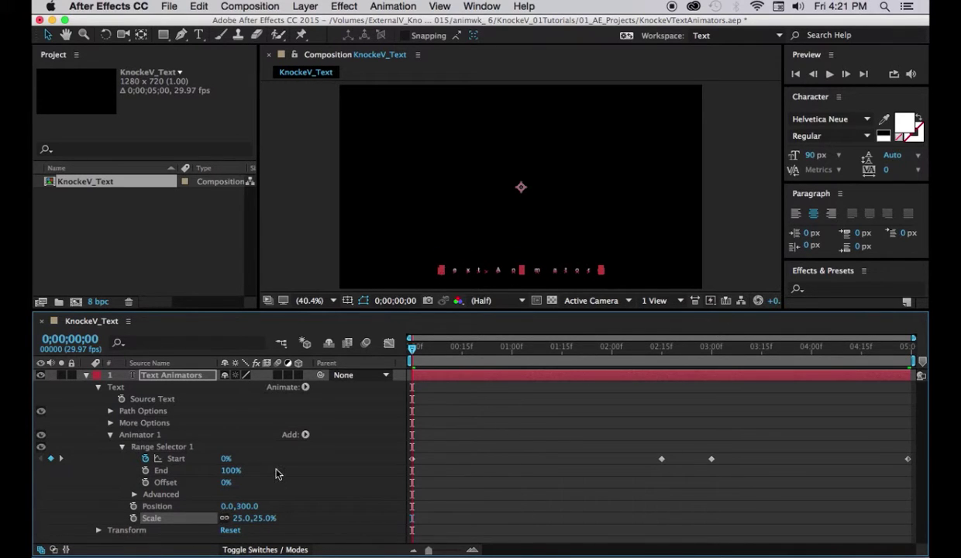
Add a Skew property to Animator 1 and set its value to 20
left_click(306, 436)
mouse_move(305, 438)
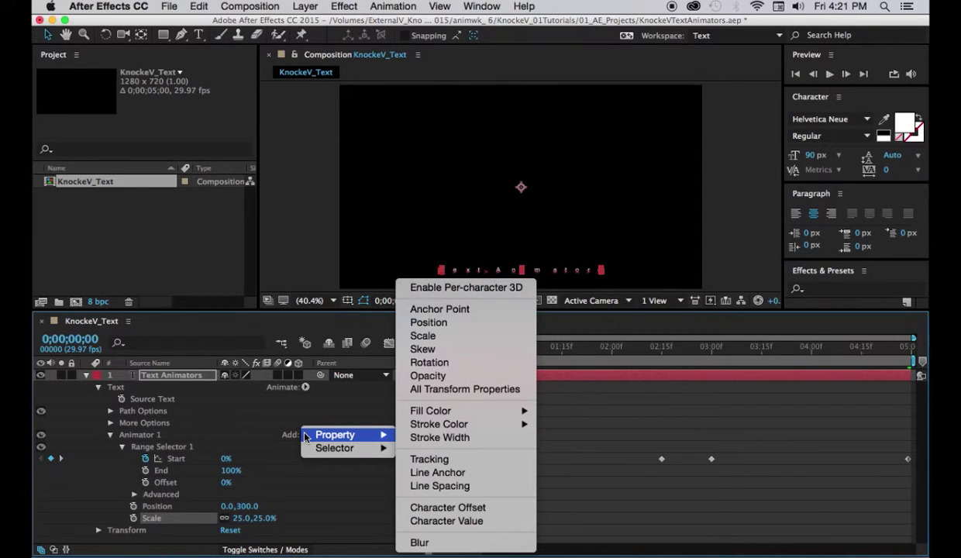
left_click(424, 350)
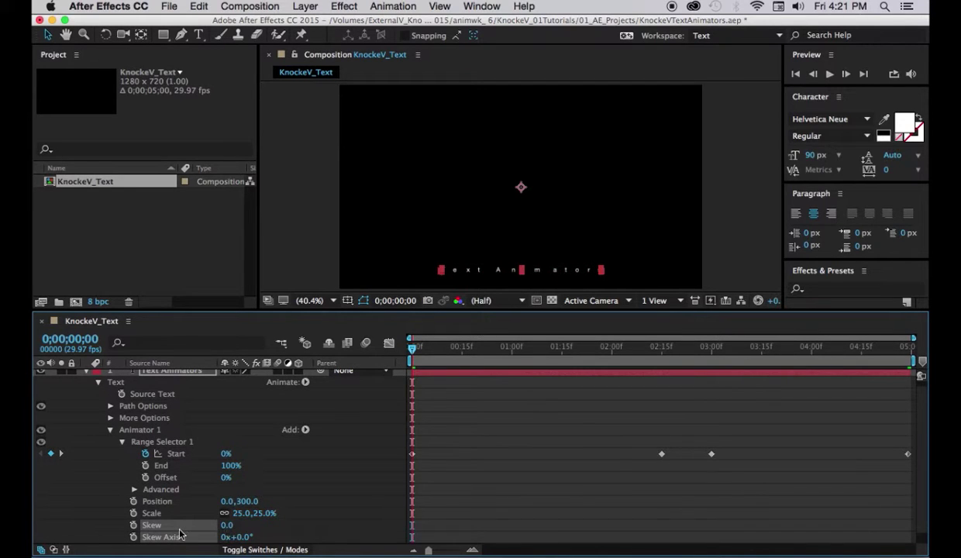
left_click(226, 525)
type("20")
key("Return")
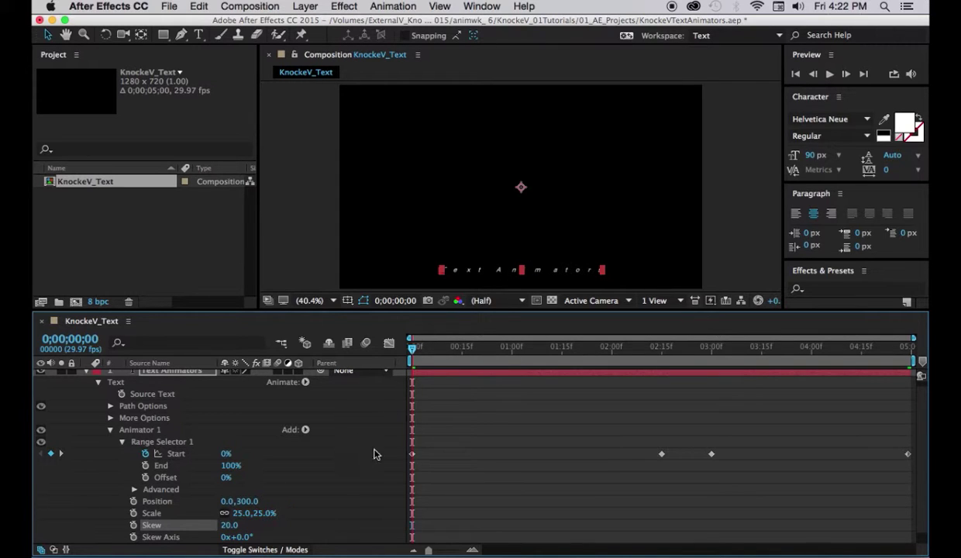
Add an Opacity property to Animator 1 and set it to 25%
left_click(306, 429)
mouse_move(378, 430)
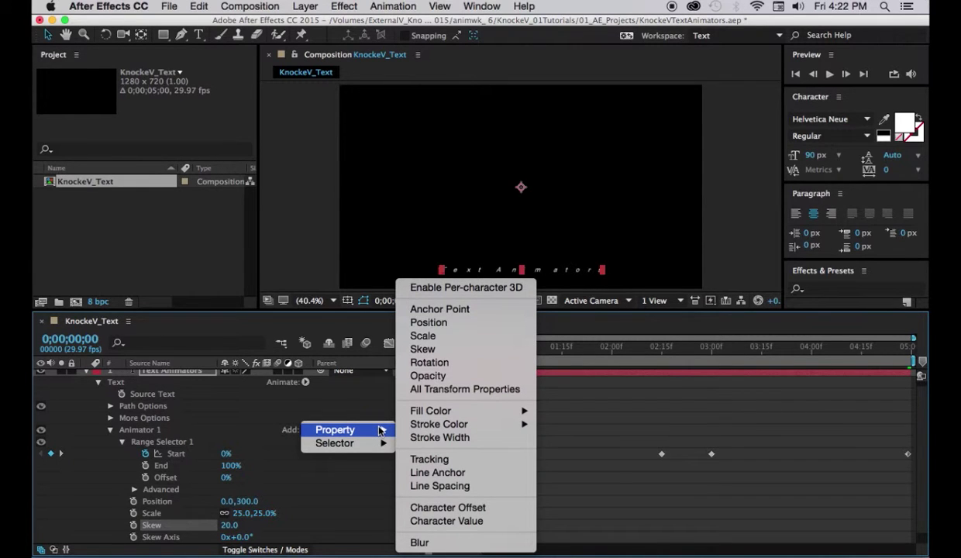
left_click(457, 378)
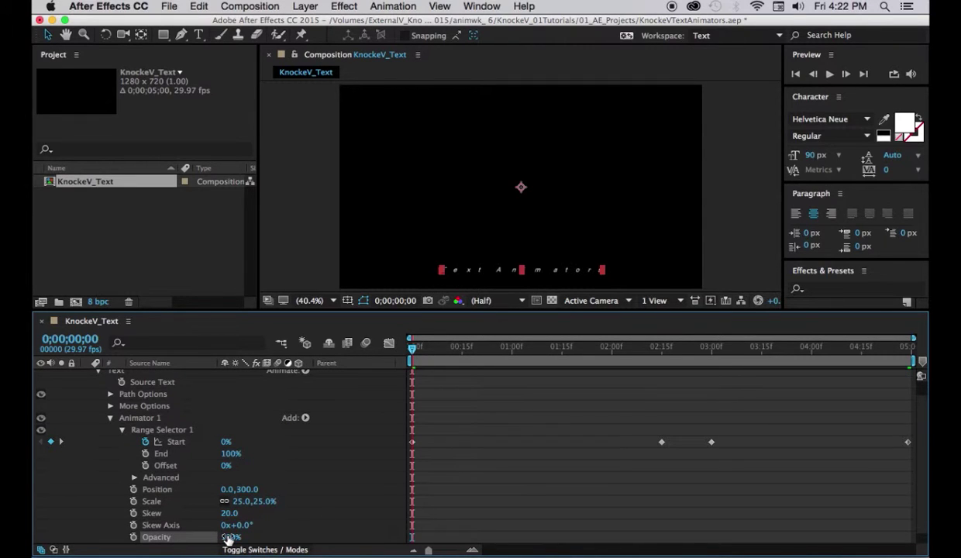
left_click(229, 537)
type("25")
key("Return")
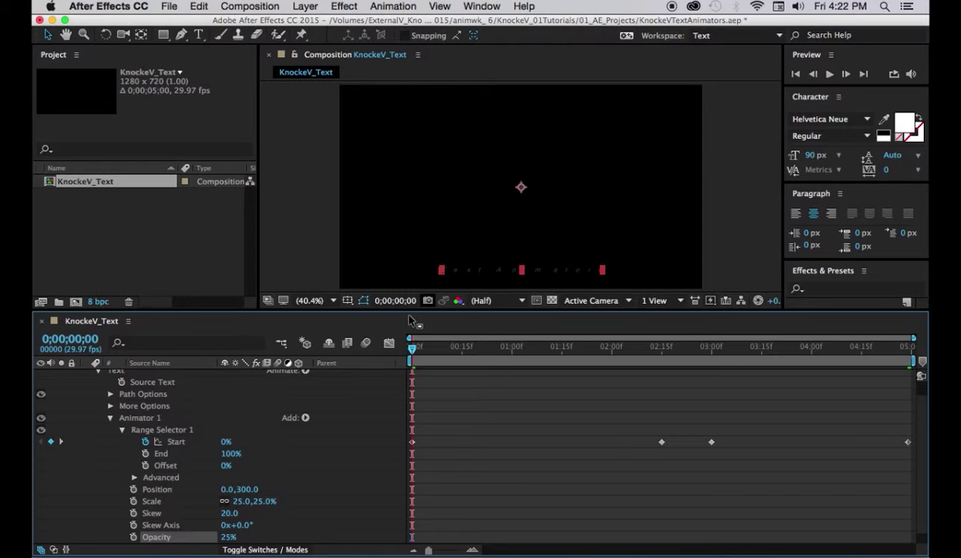
Add a Rotation property to Animator 1 and set it to 30°
left_click(306, 418)
mouse_move(314, 418)
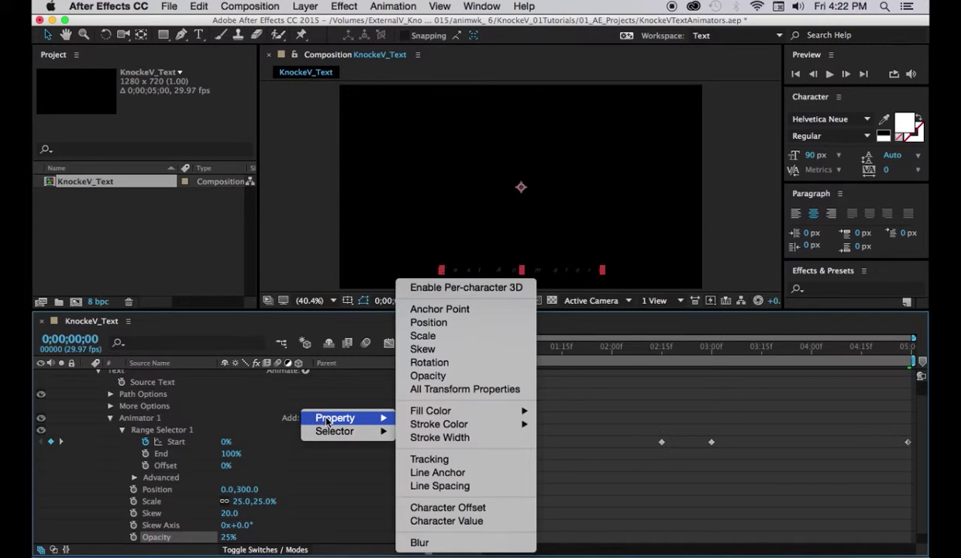
left_click(431, 366)
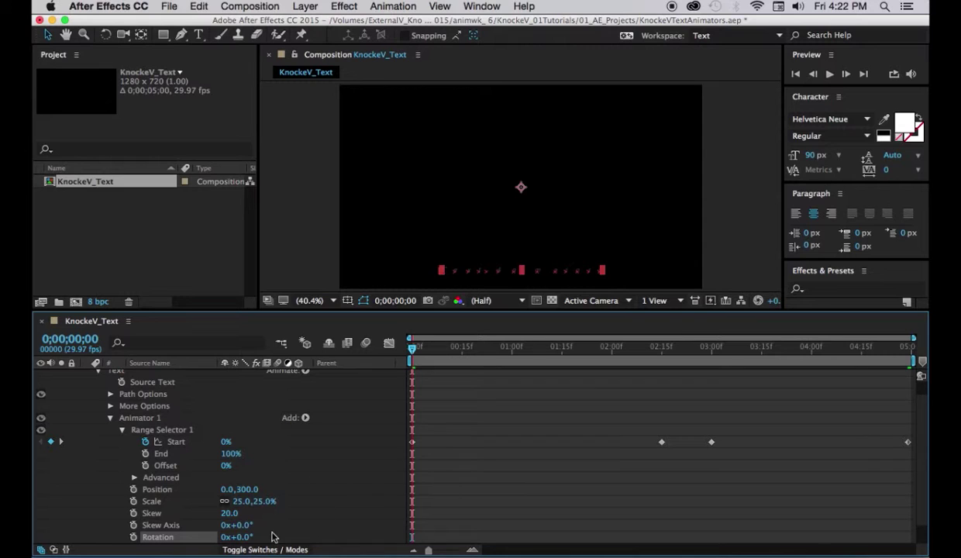
left_click(240, 536)
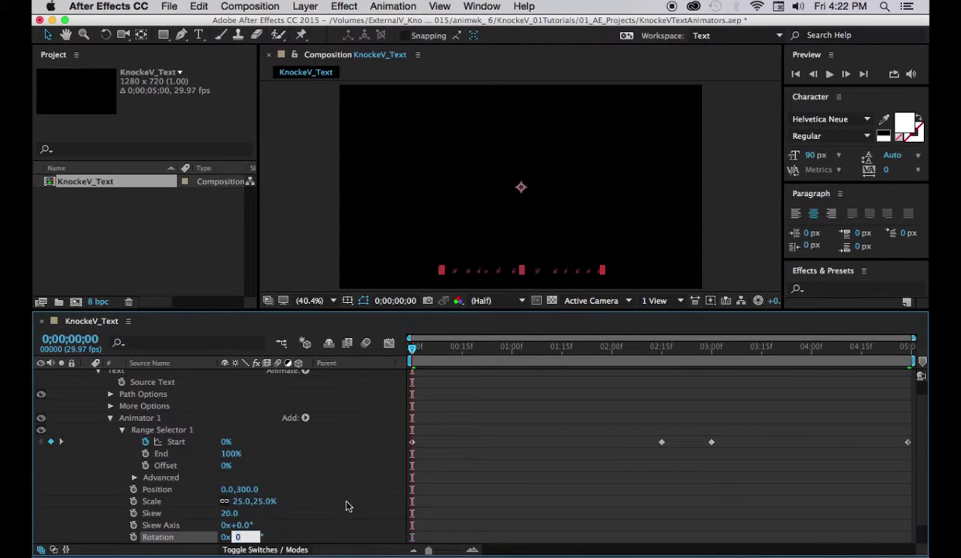
type("3")
key("Return")
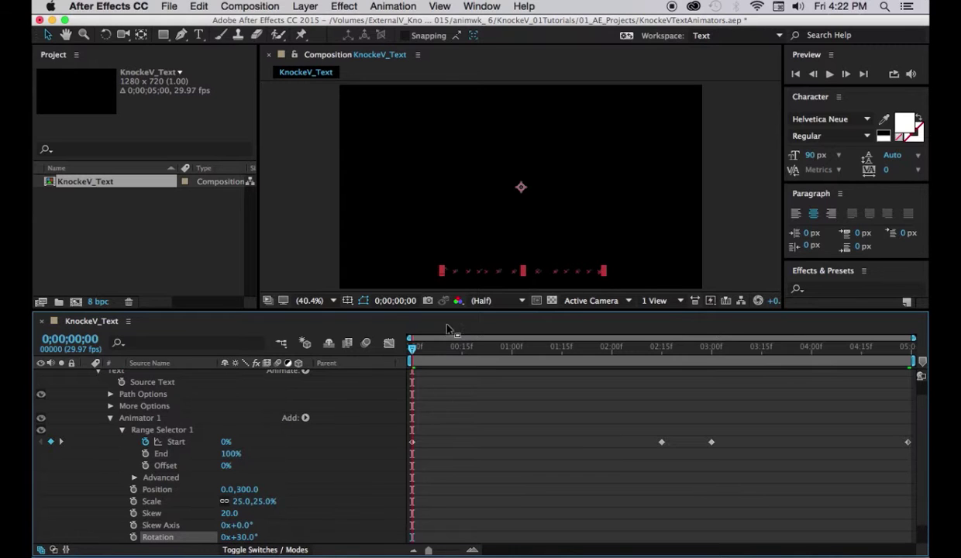
Enlarge the composition viewer, examine the transformed characters at 100% magnification, and return the magnification to Fit
left_click(562, 310)
left_click_drag(562, 310, 568, 416)
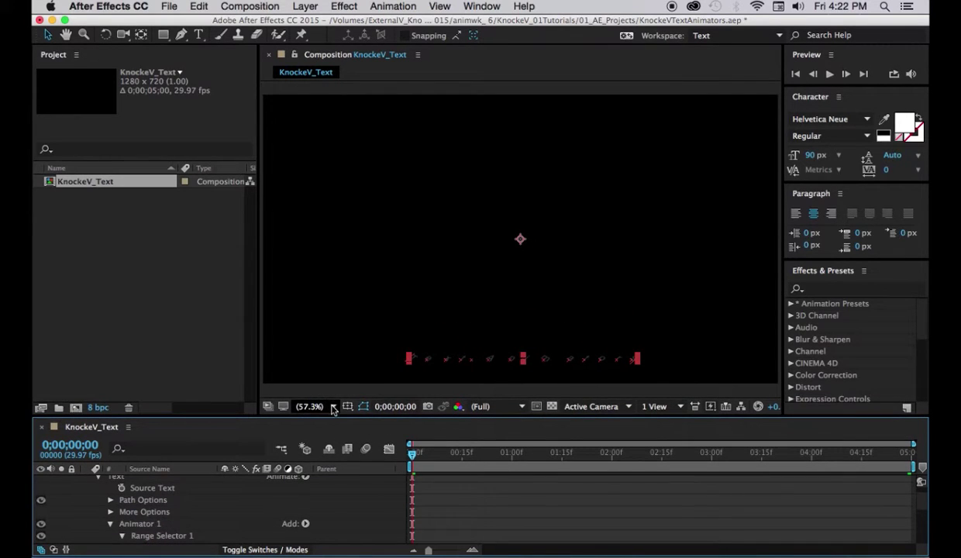
left_click(327, 407)
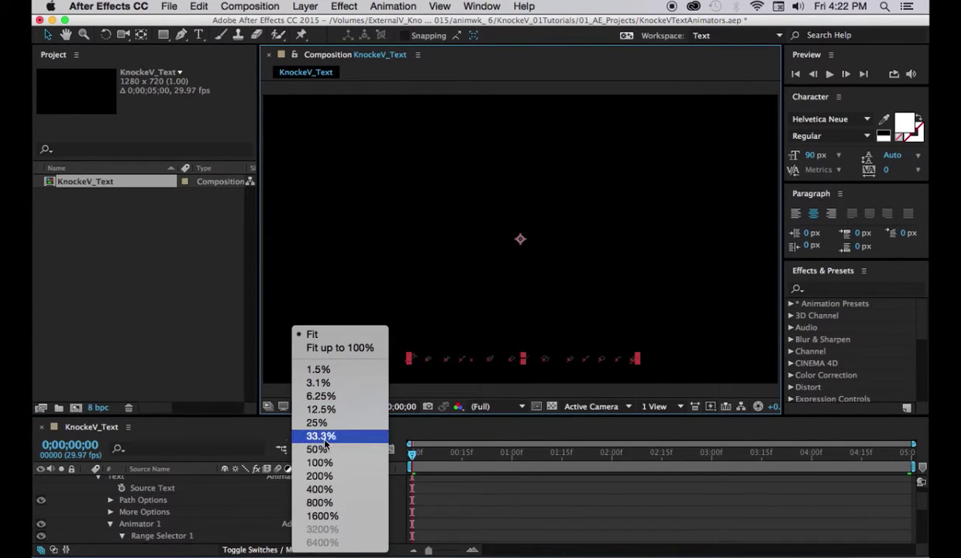
left_click(328, 464)
key("h")
left_click(455, 268)
left_click_drag(454, 268, 461, 150)
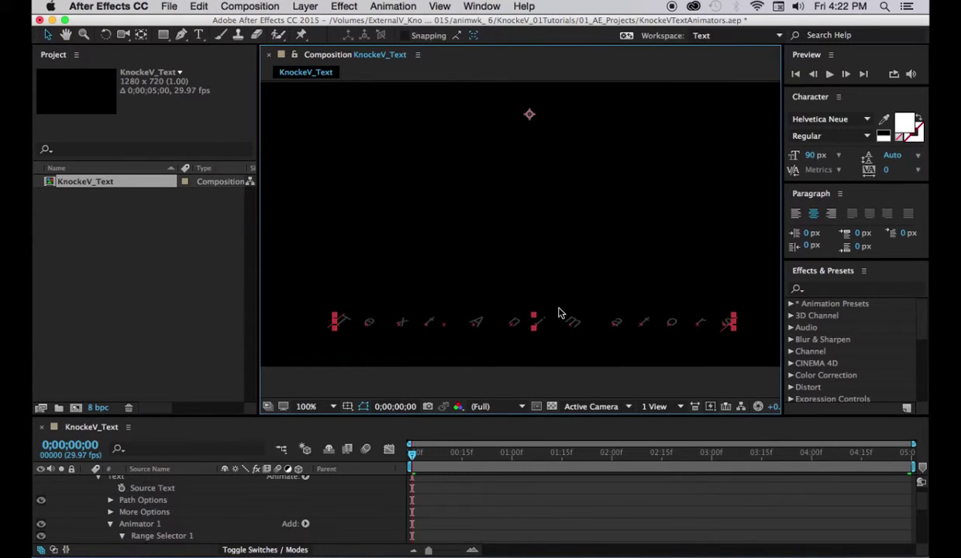
left_click(325, 407)
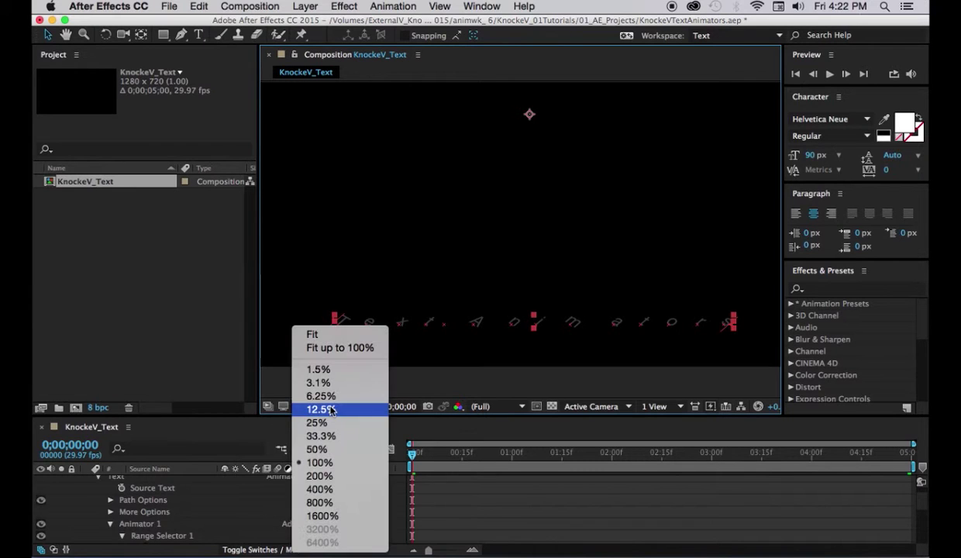
left_click(313, 336)
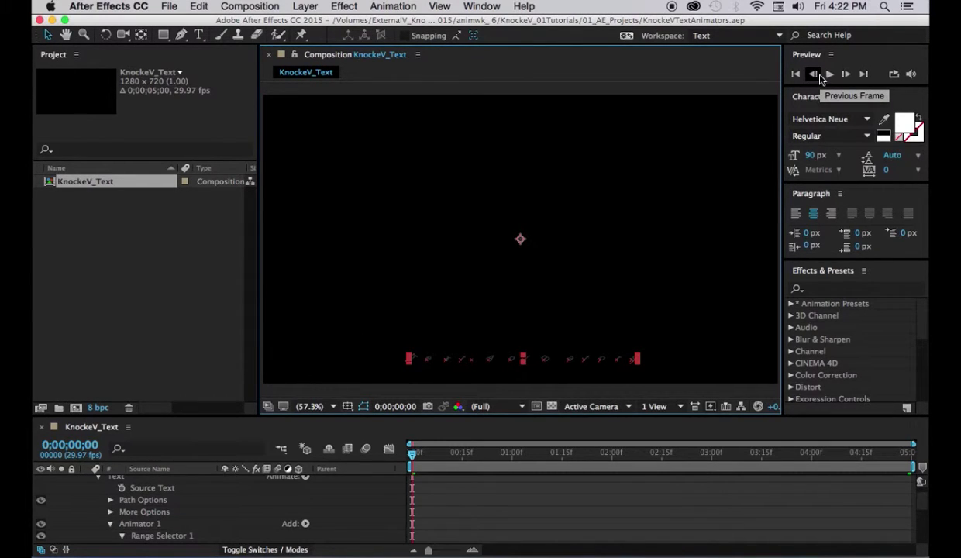
Preview the animation with the combined animator properties, stop playback, and return to the first frame
key("space")
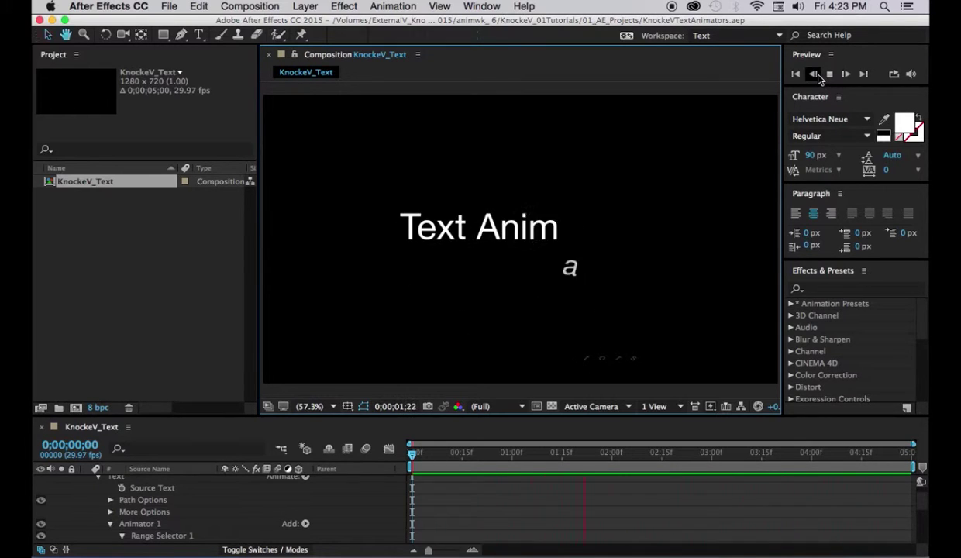
left_click(823, 75)
left_click(795, 74)
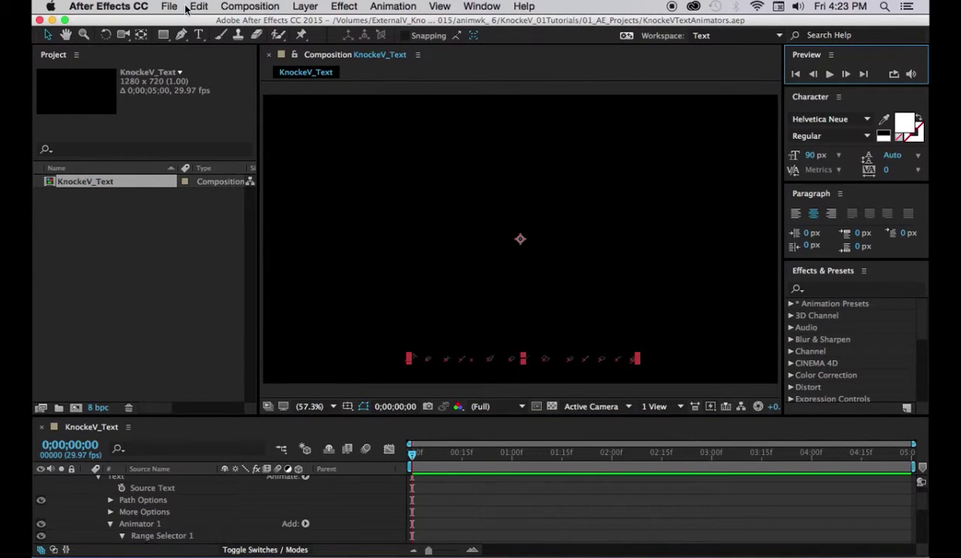
Send the current text composition to the Adobe Media Encoder queue for rendering
left_click(262, 8)
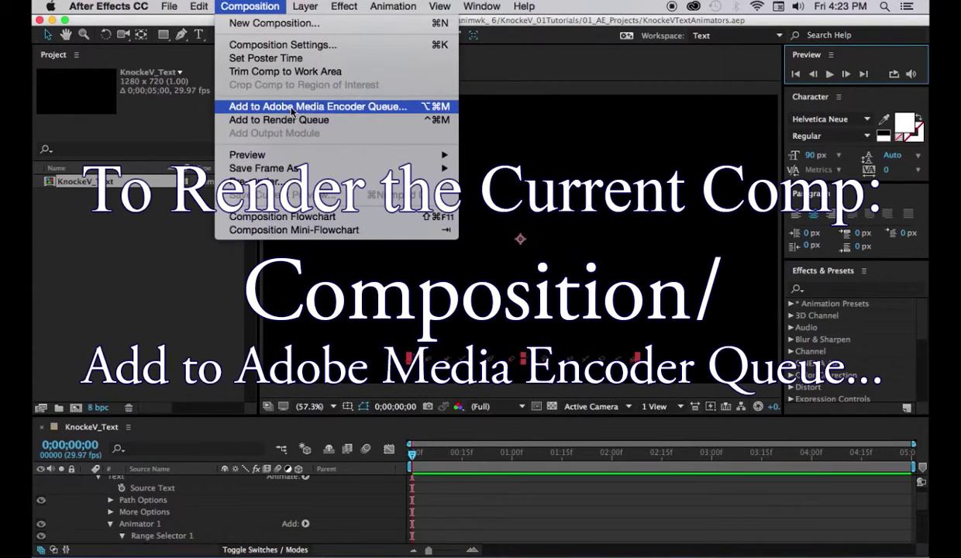
left_click(283, 107)
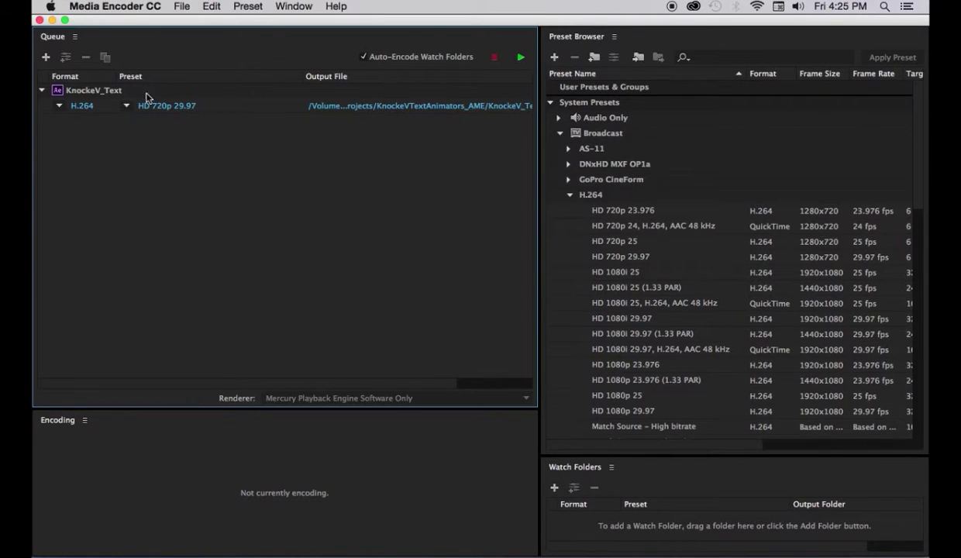
Apply the H.264 broadcast preset HD 720p 29.97 to the queued composition and start encoding the queue
mouse_move(162, 115)
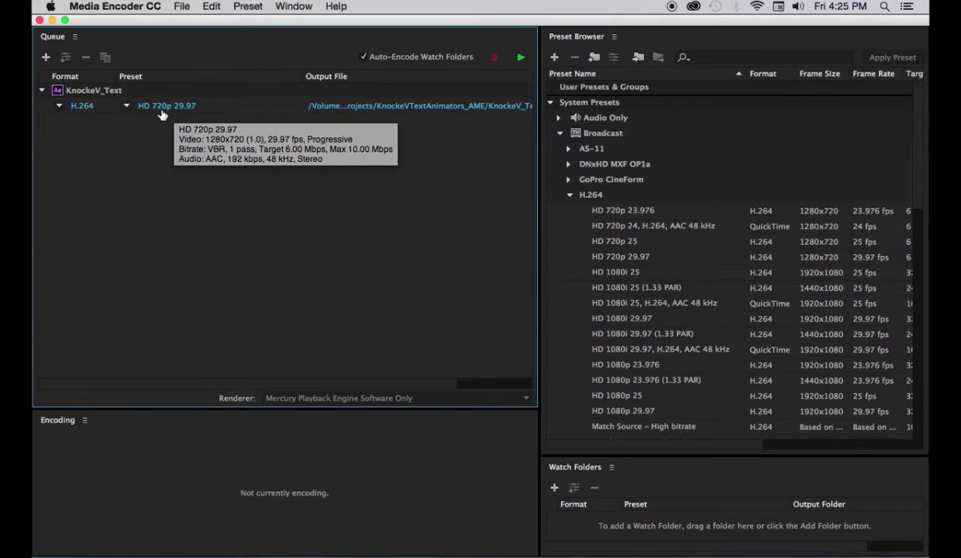
mouse_move(605, 258)
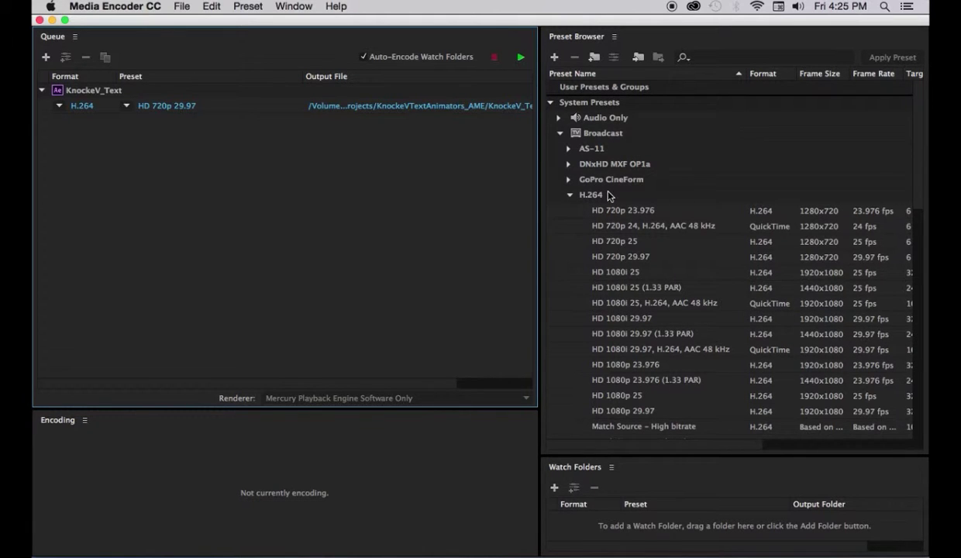
left_click(620, 258)
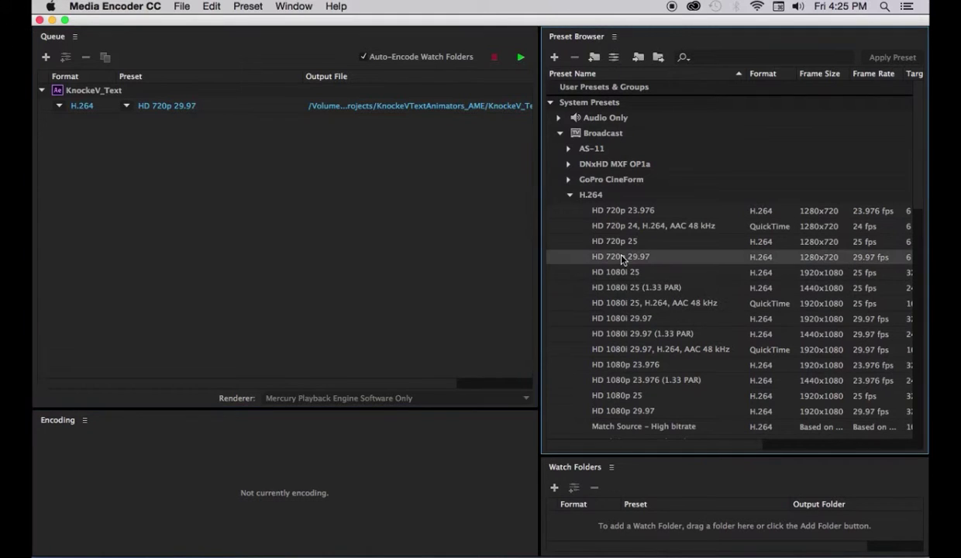
left_click_drag(620, 258, 186, 106)
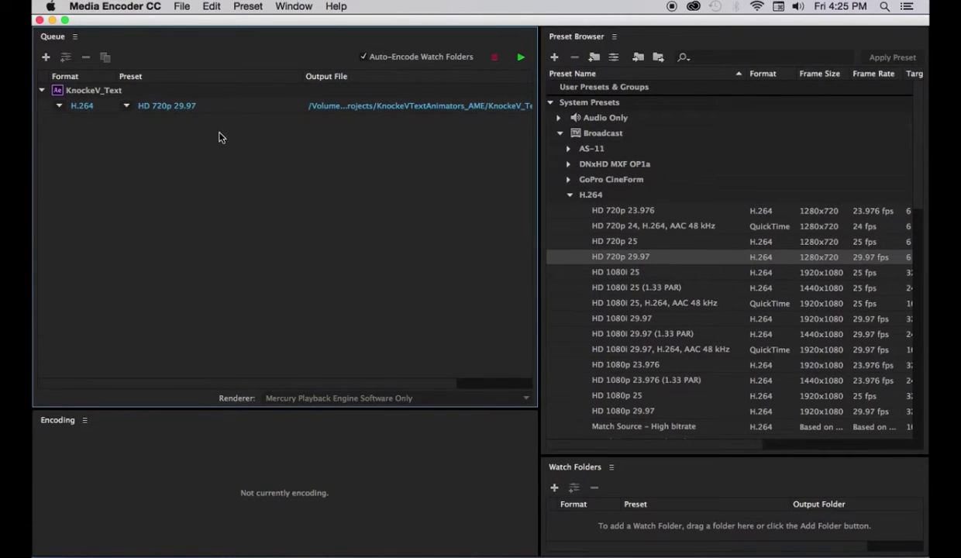
left_click(520, 58)
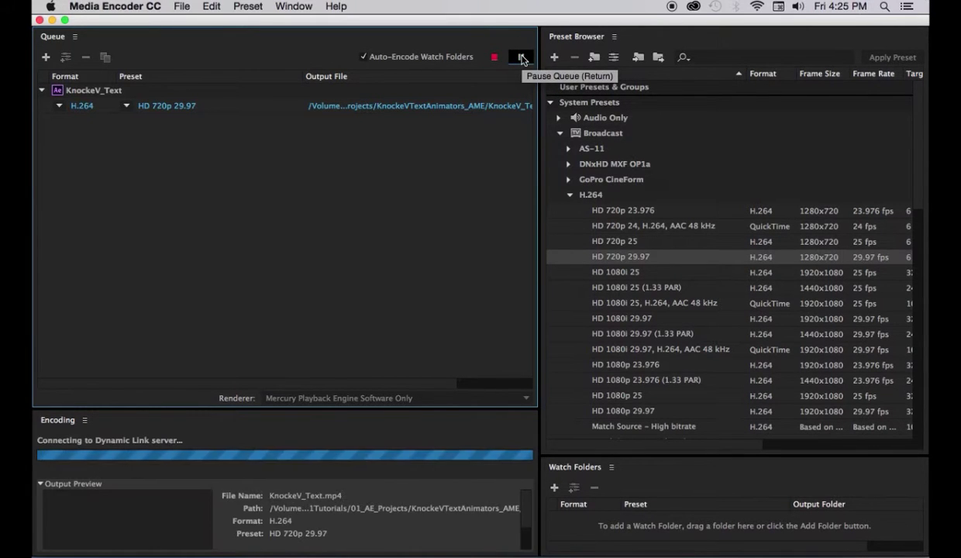